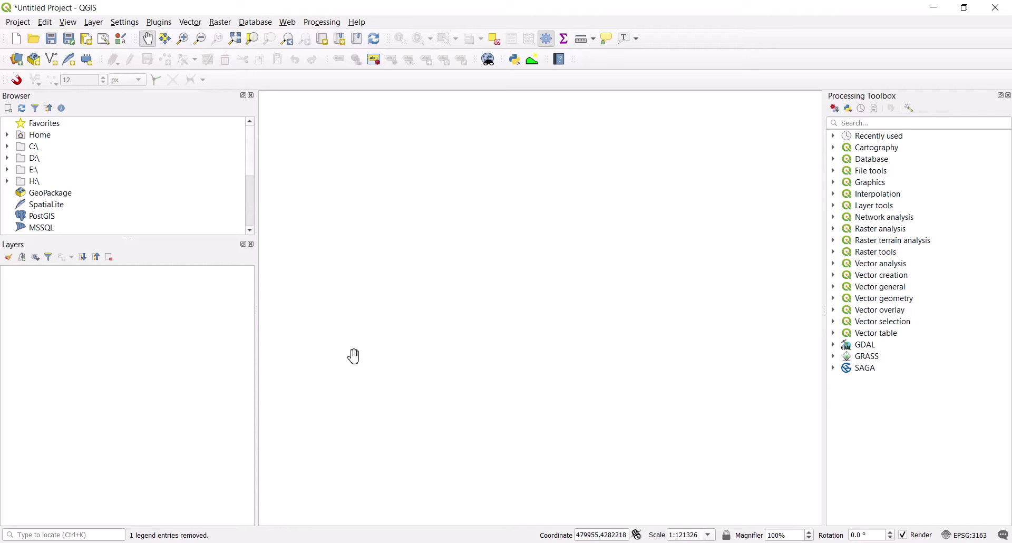
Step: Load Collars.csv from the Data folder into the Delimited Text import dialog
left_click(93, 22)
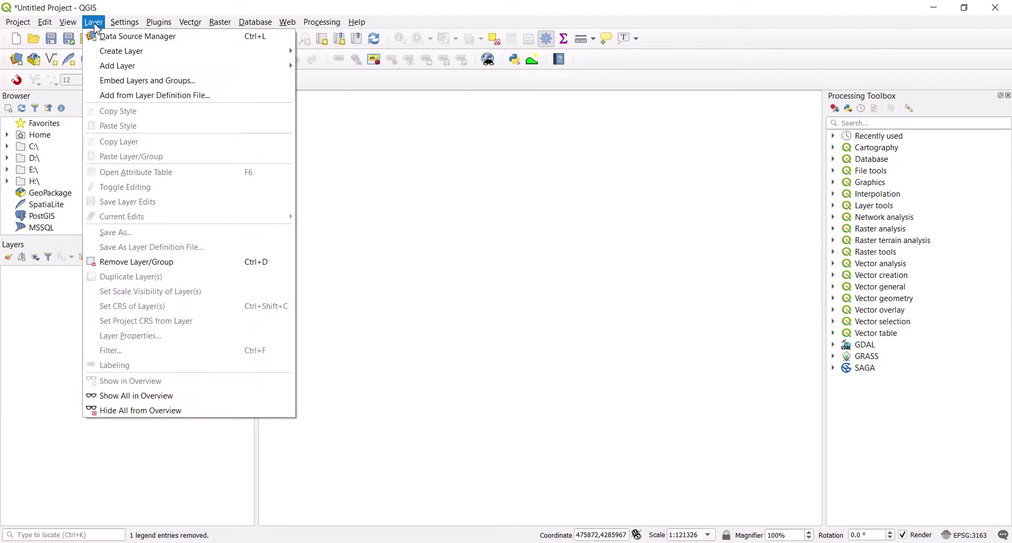
mouse_move(132, 71)
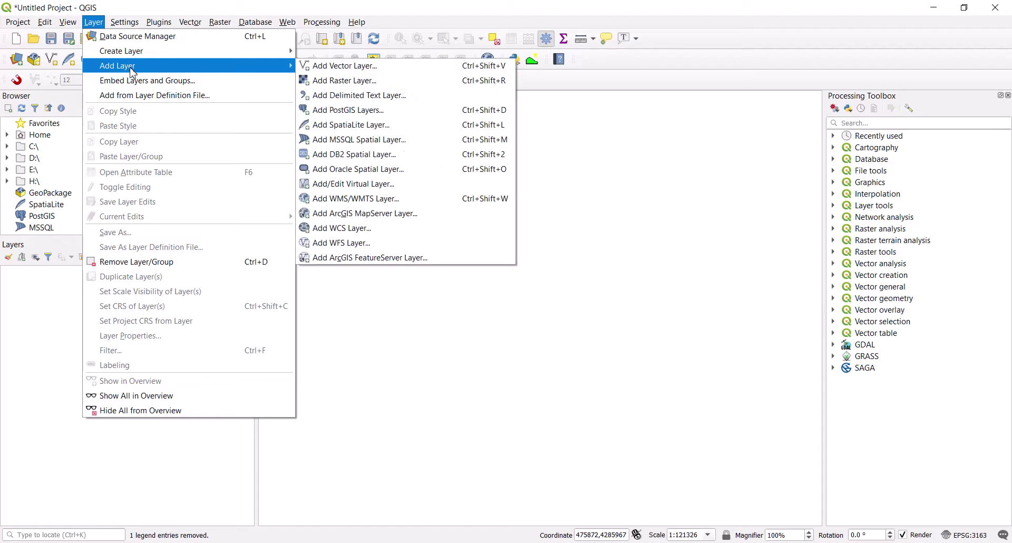
left_click(354, 95)
left_click_drag(273, 28, 517, 38)
left_click(696, 58)
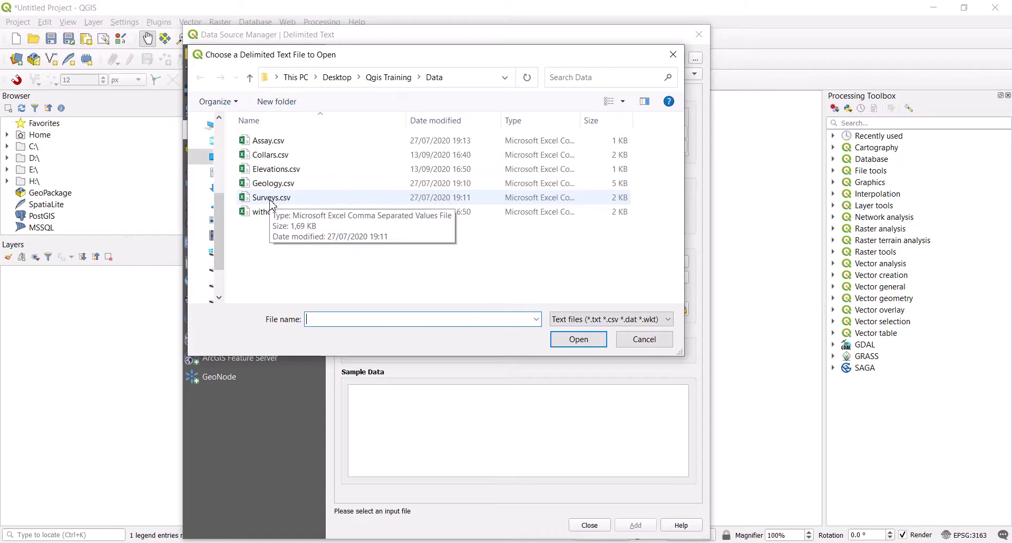
left_click(263, 154)
left_click(571, 341)
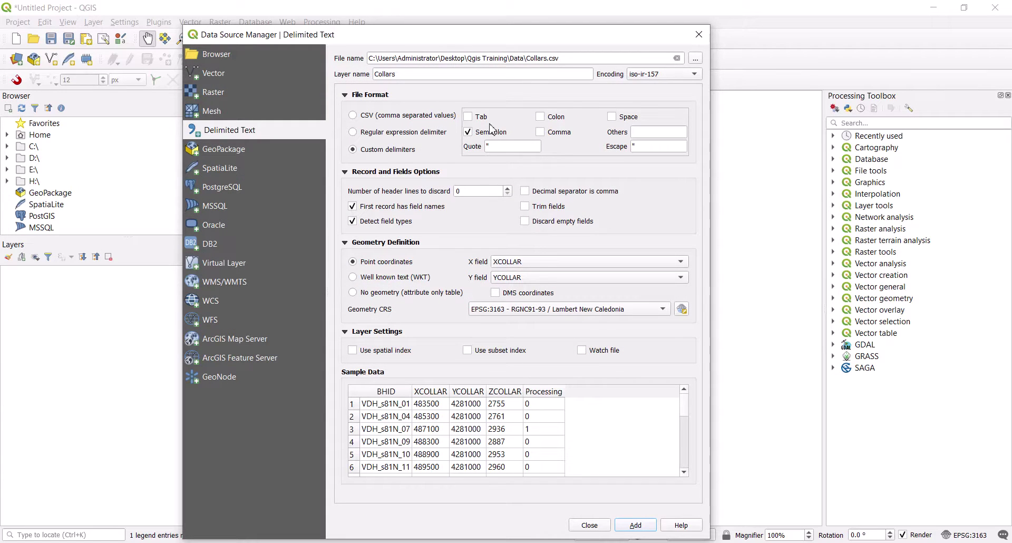
Step: Set the geometry CRS to EPSG:4326 - WGS 84 and add Collars as a point layer
left_click_drag(495, 41, 486, 23)
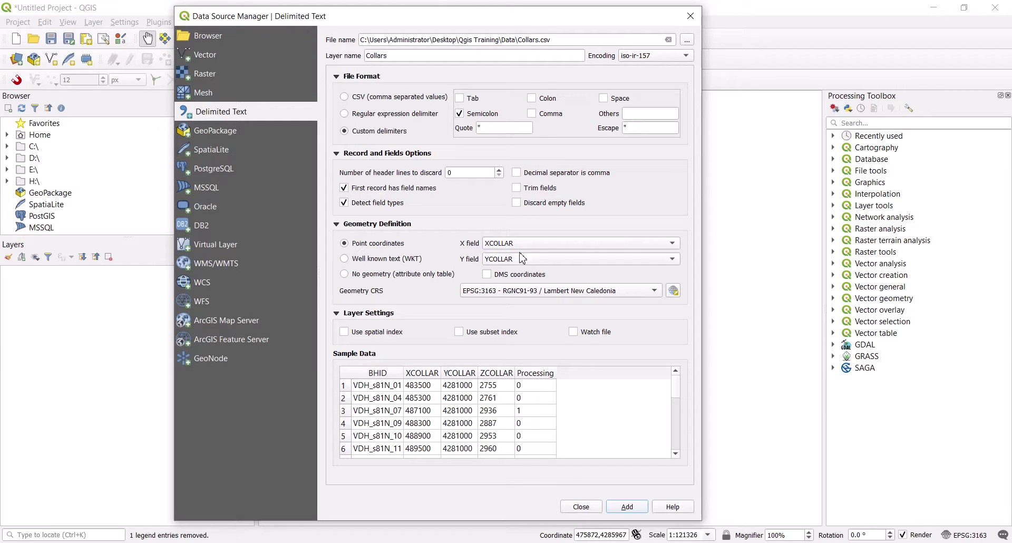
left_click(522, 291)
left_click(538, 298)
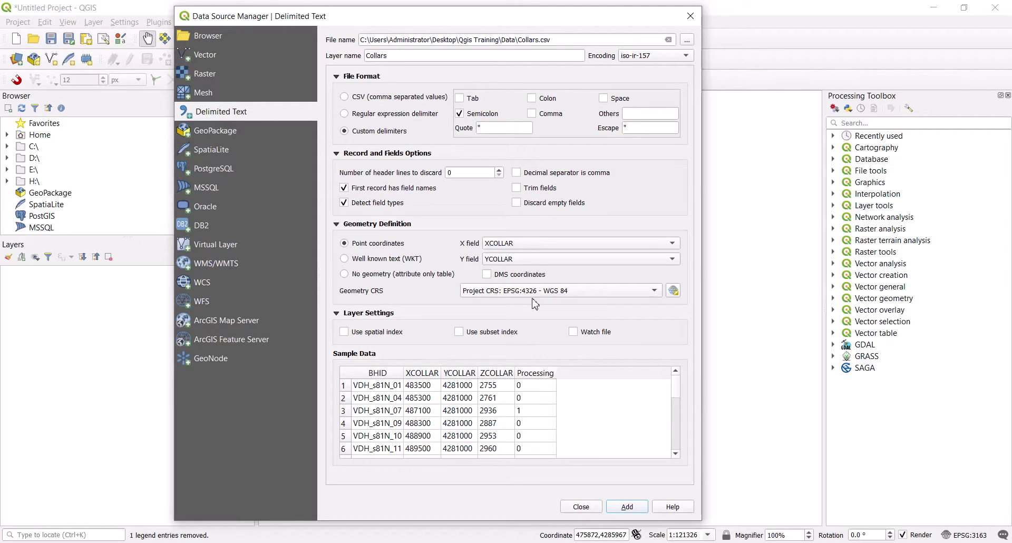
left_click(624, 508)
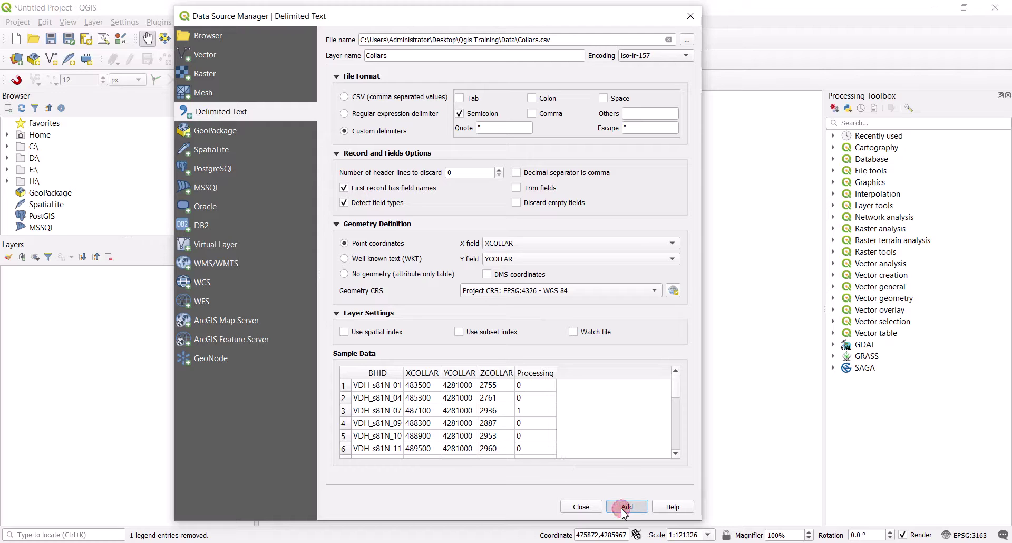
Step: Close the import window and zoom the map to the Collars layer
left_click(585, 510)
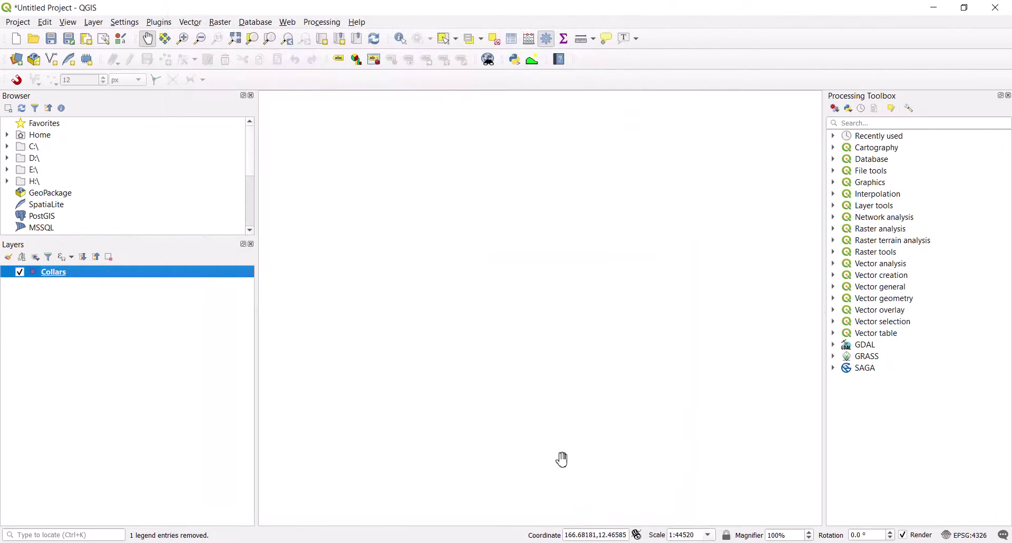
right_click(104, 276)
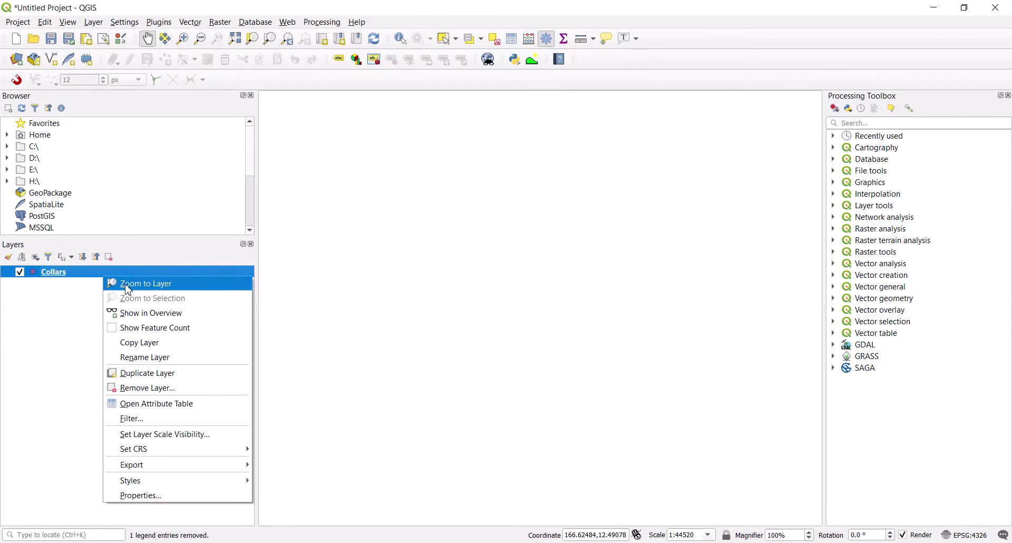
left_click(125, 284)
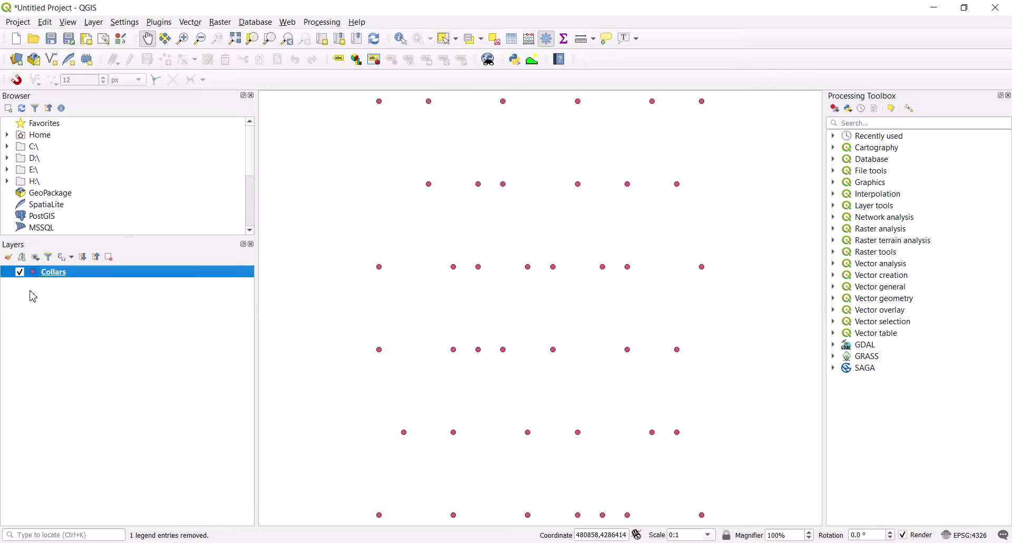
scroll(543, 269, "down", 2)
scroll(539, 289, "up", 1)
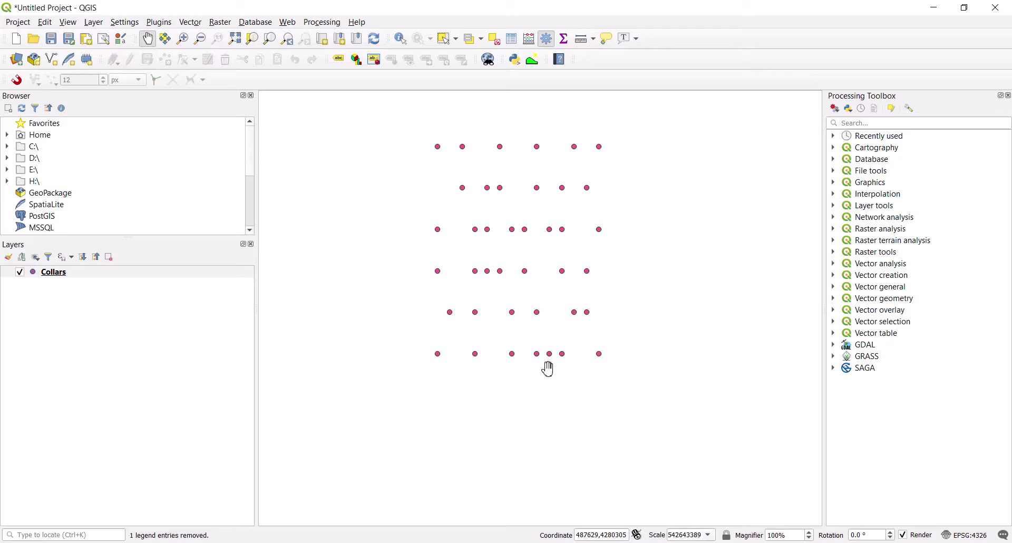
Step: Review the 40 Collars records in the attribute table, then close it
right_click(64, 279)
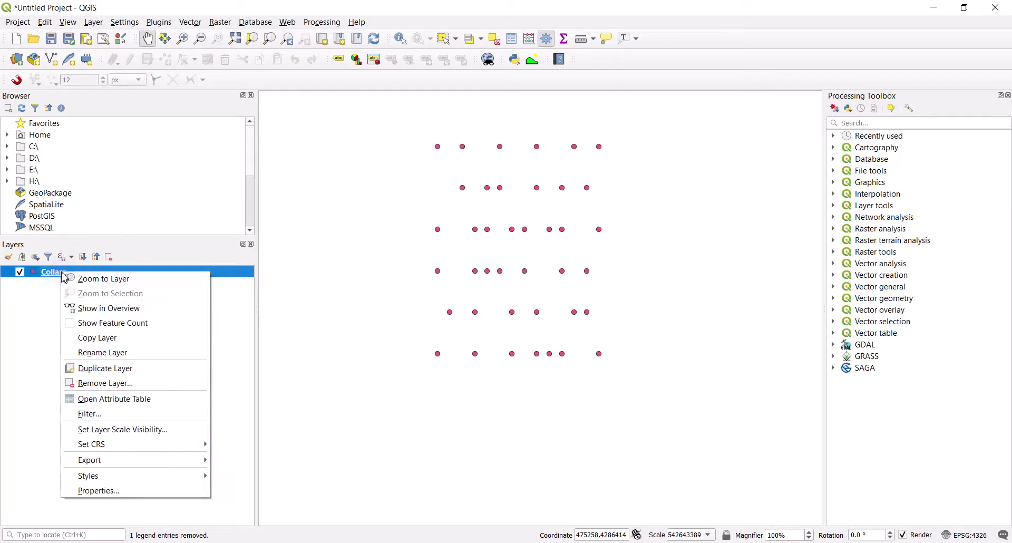
left_click(125, 399)
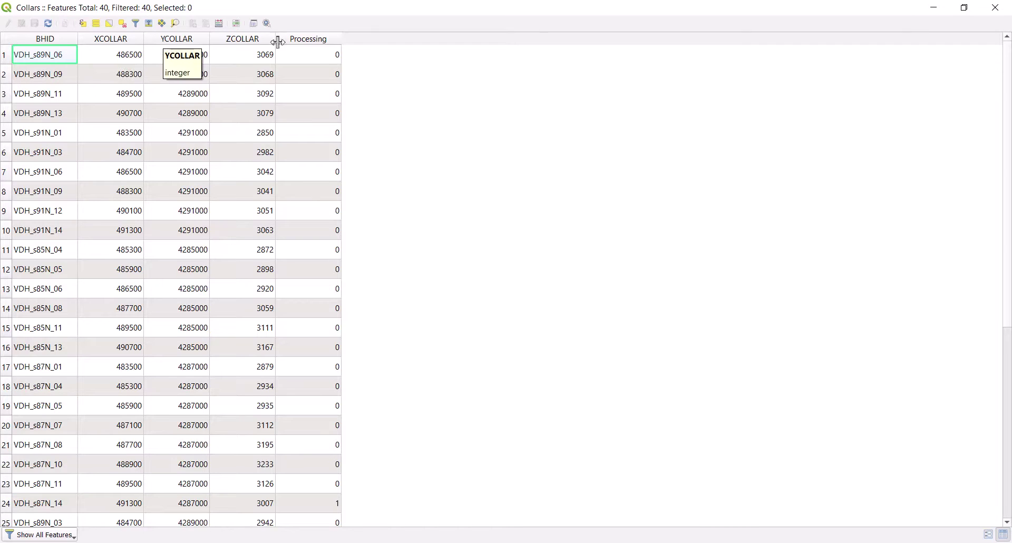
scroll(58, 284, "down", 4)
scroll(69, 301, "up", 4)
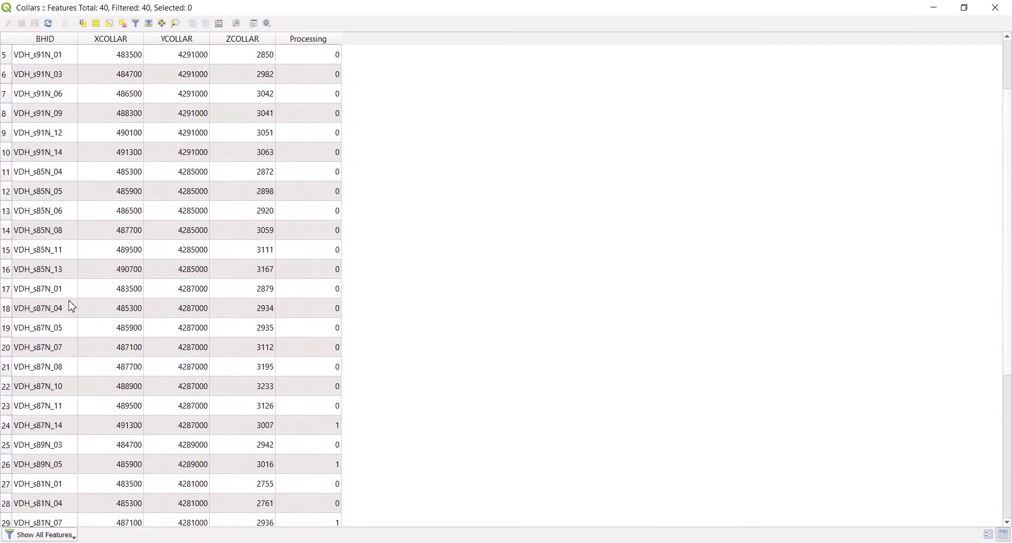
left_click(995, 7)
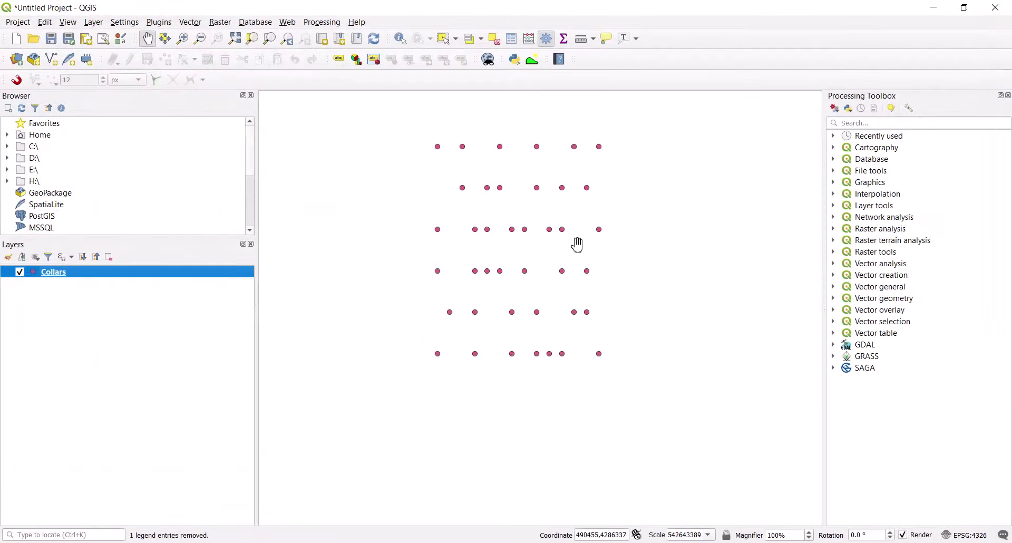
scroll(506, 211, "up", 1)
scroll(474, 195, "down", 1)
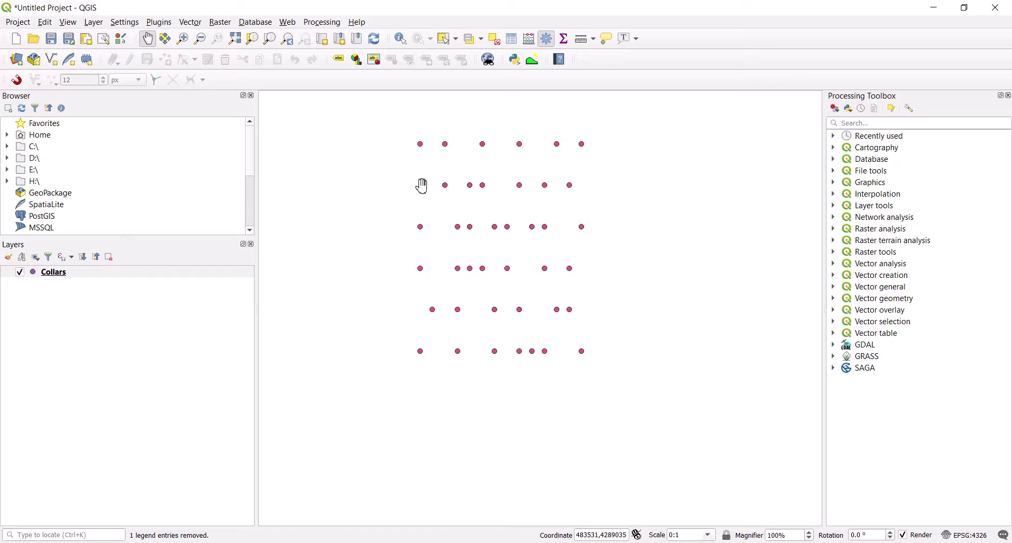
scroll(425, 153, "up", 1)
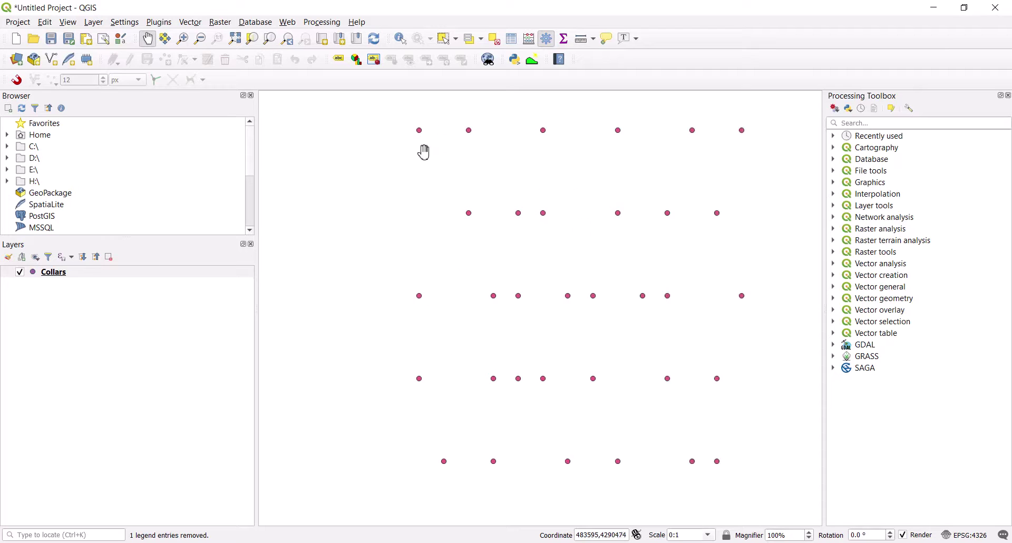
scroll(425, 153, "down", 1)
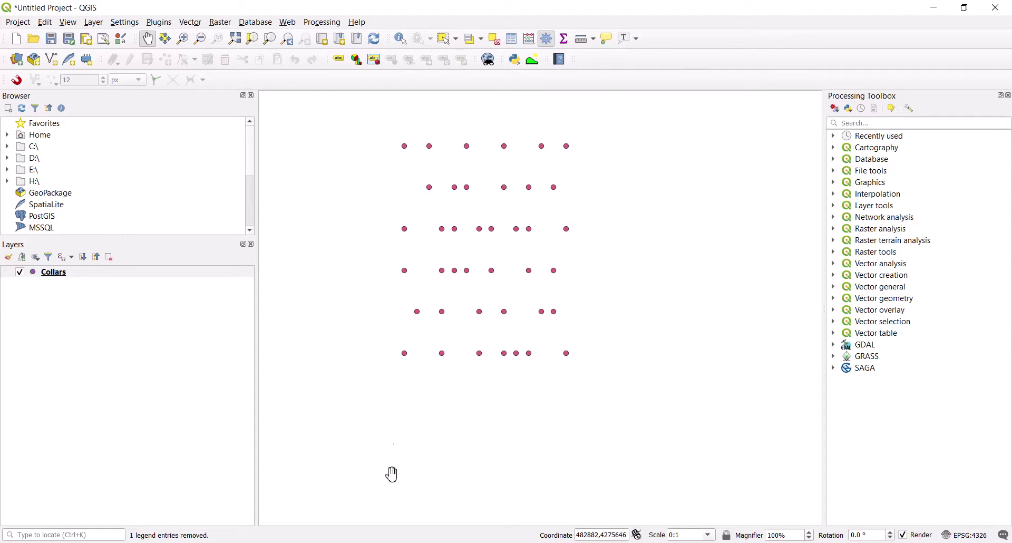
Step: Open Geology.csv from the Data folder window in Excel
mouse_move(338, 537)
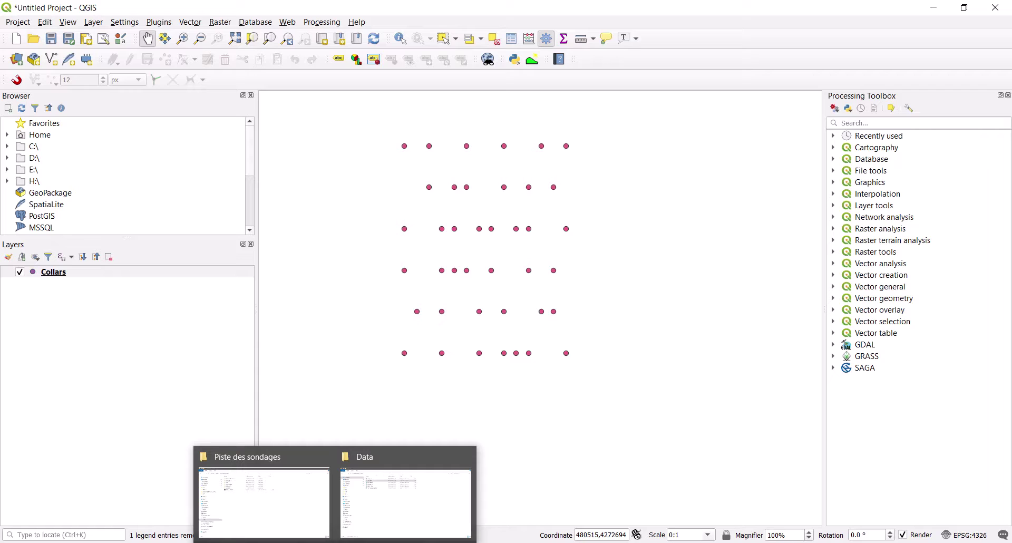
left_click(385, 512)
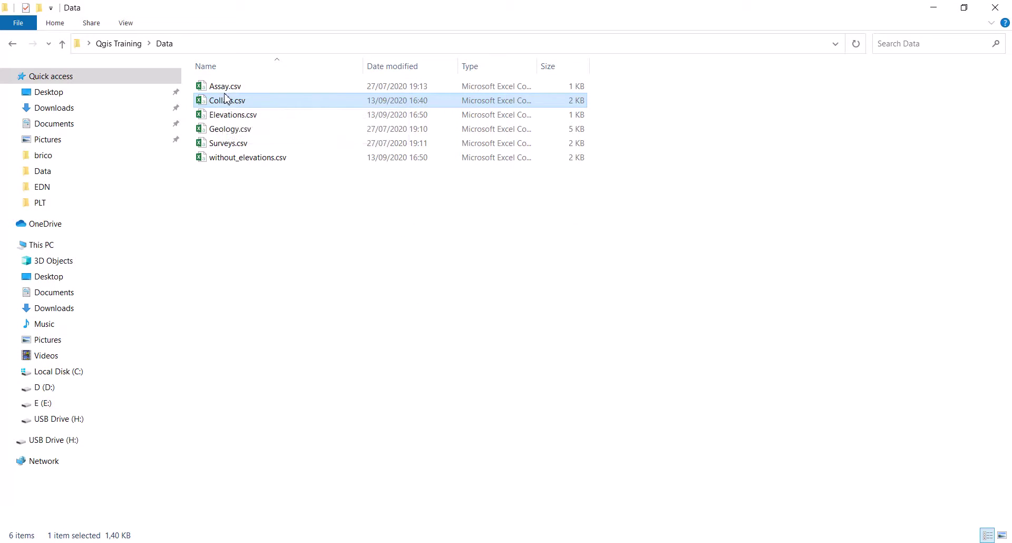
double_click(224, 130)
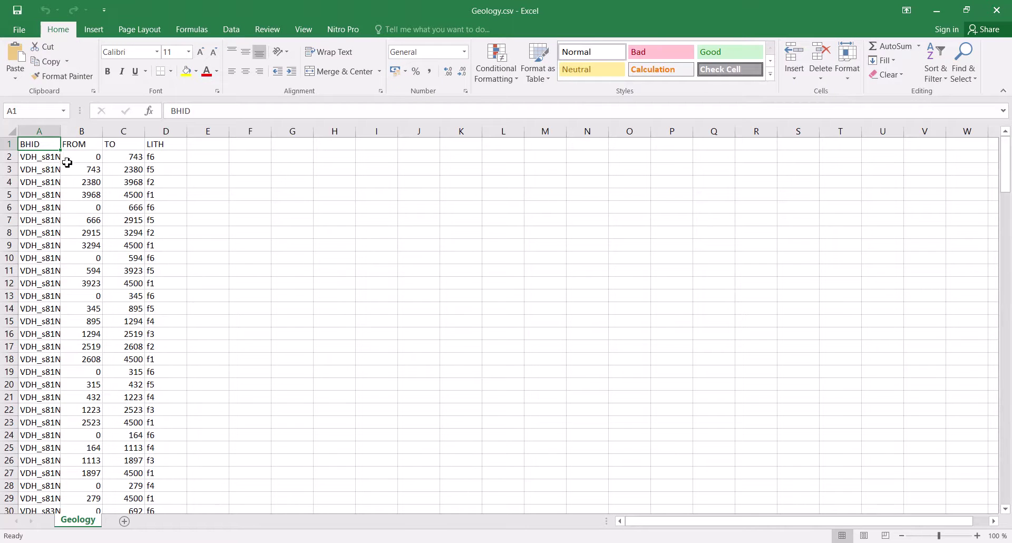
Step: Widen column A, heighten row 1 and highlight hole VDH_s81N_01's rows in yellow
left_click_drag(61, 132, 144, 138)
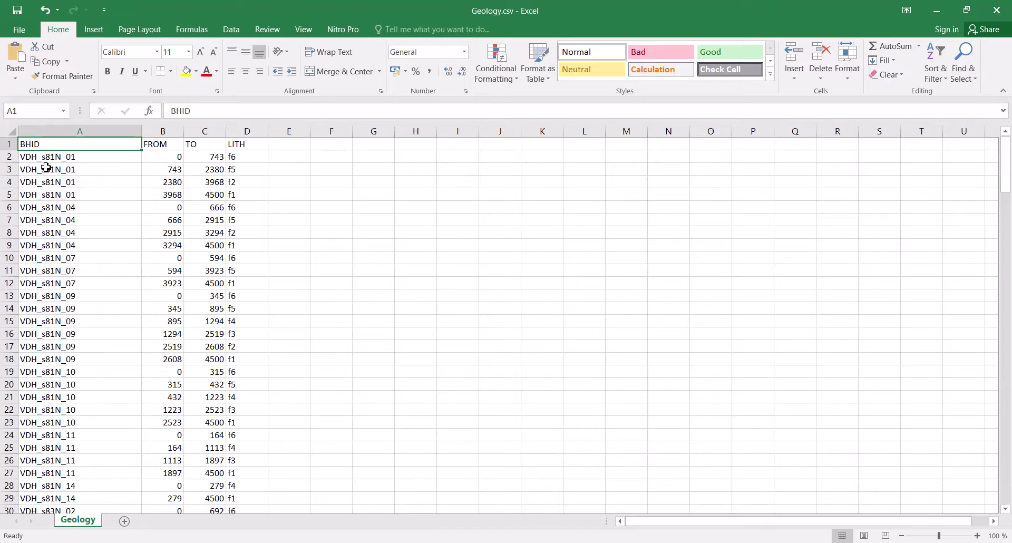
left_click_drag(12, 152, 10, 198)
left_click(8, 166)
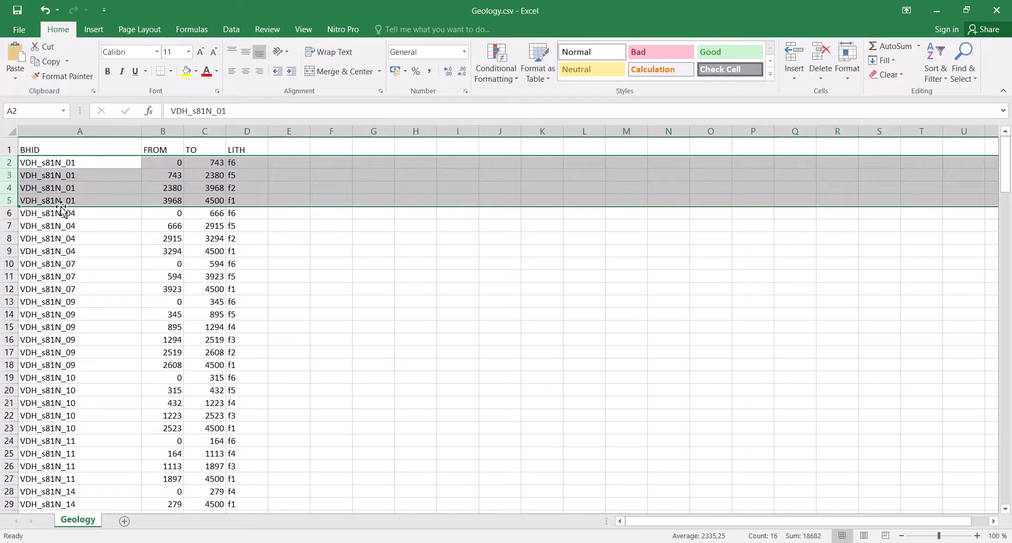
left_click(188, 74)
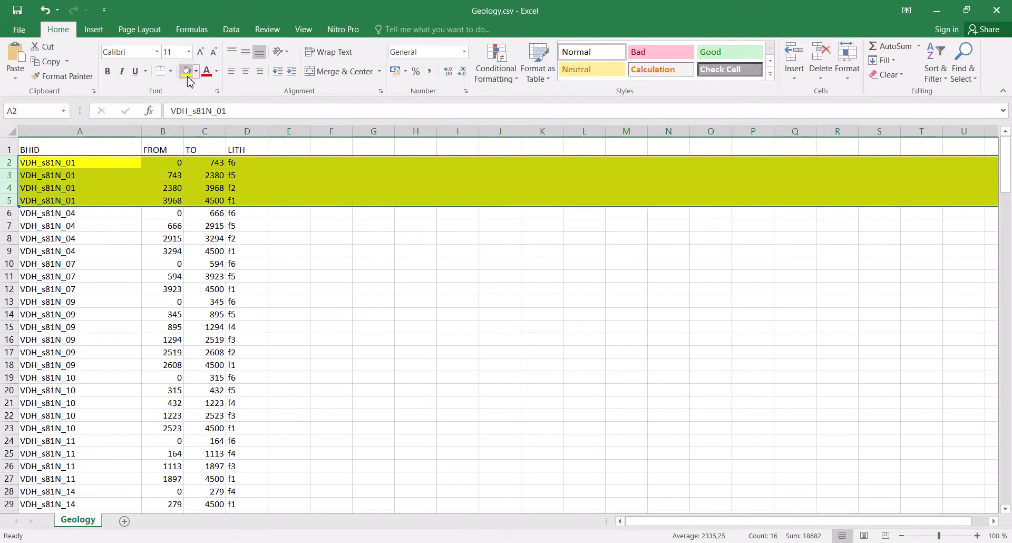
left_click(290, 251)
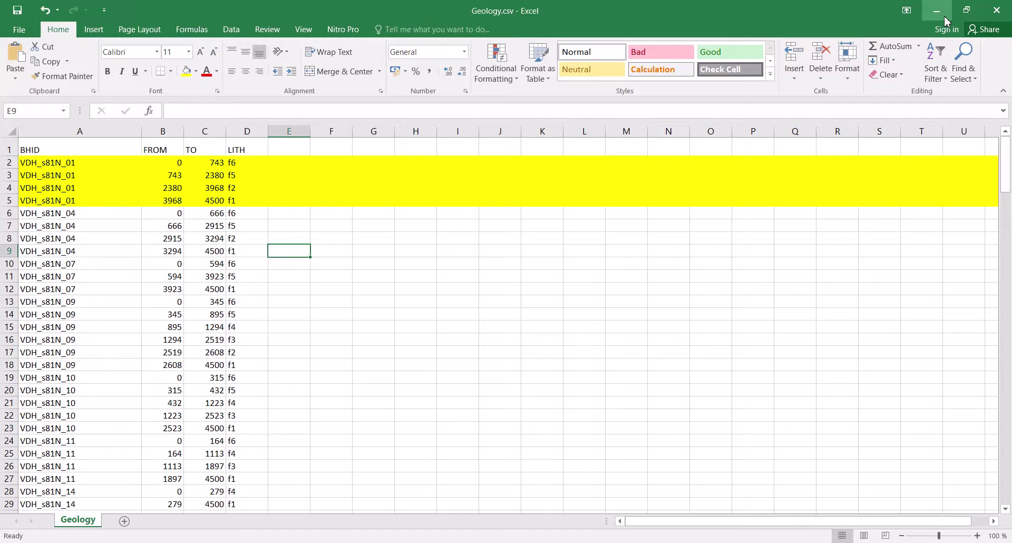
Step: Close Geology.csv without saving and return to QGIS
left_click(996, 12)
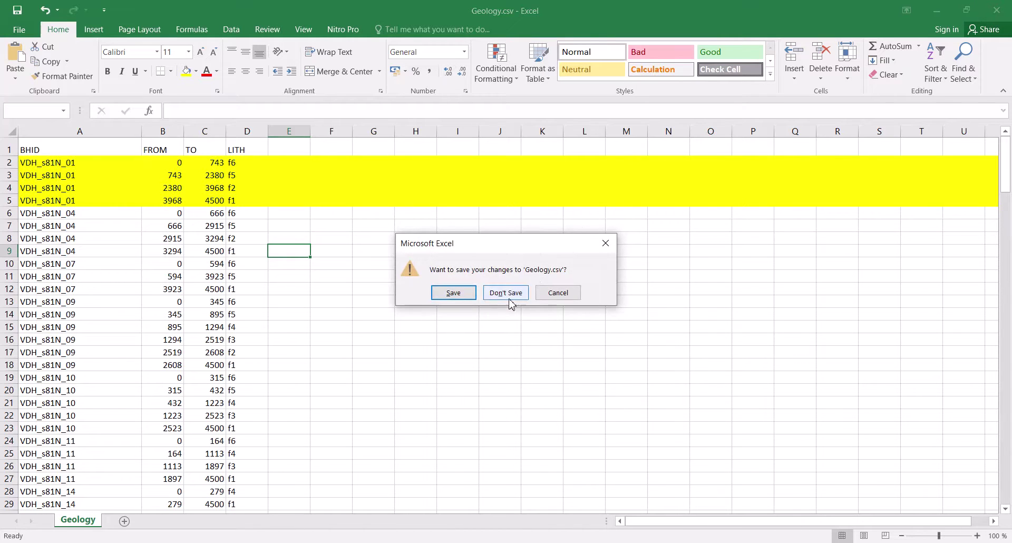
left_click(506, 292)
key("alt+Tab")
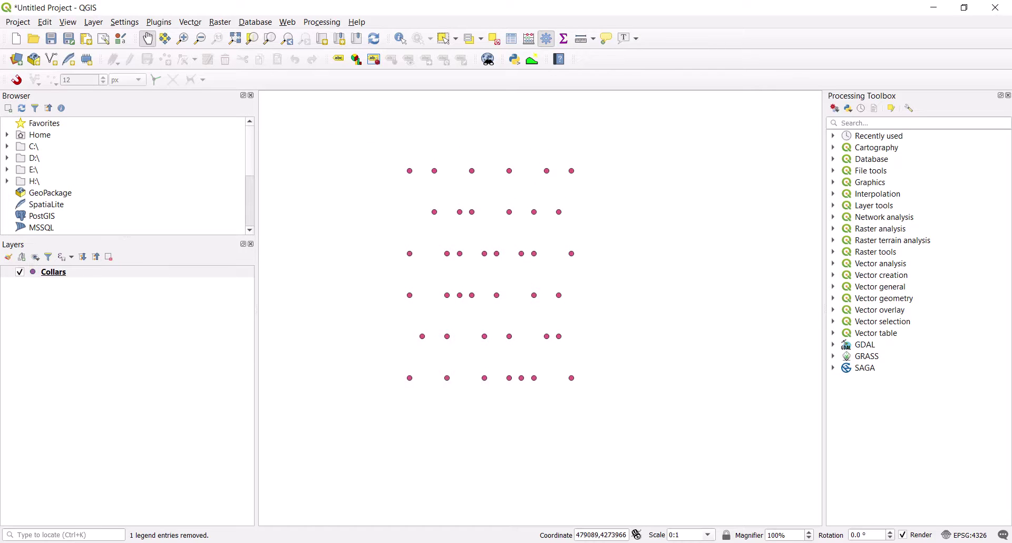
Step: Add Geology.csv to QGIS by dropping it from the Data folder onto the layers panel
left_click(373, 492)
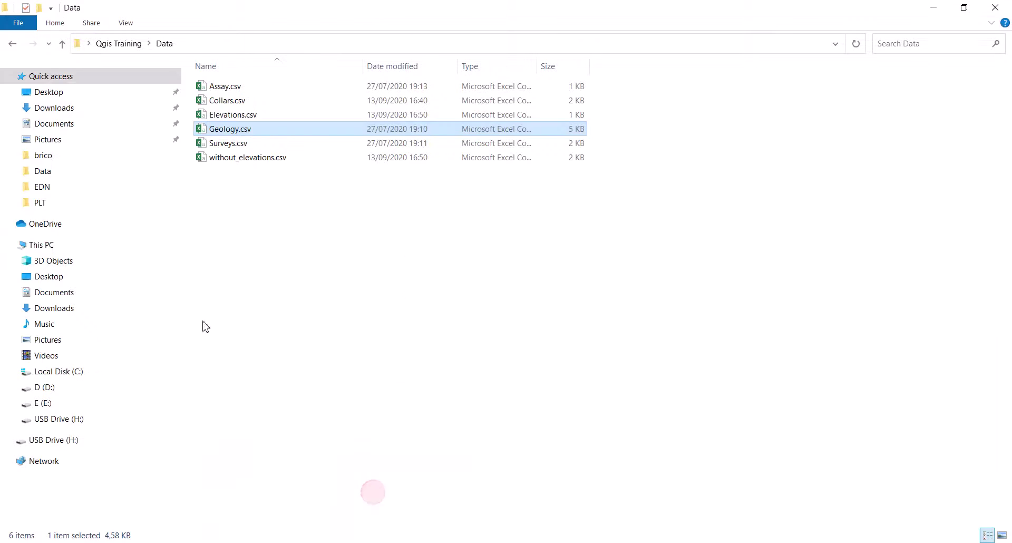
left_click(227, 86)
left_click(229, 101)
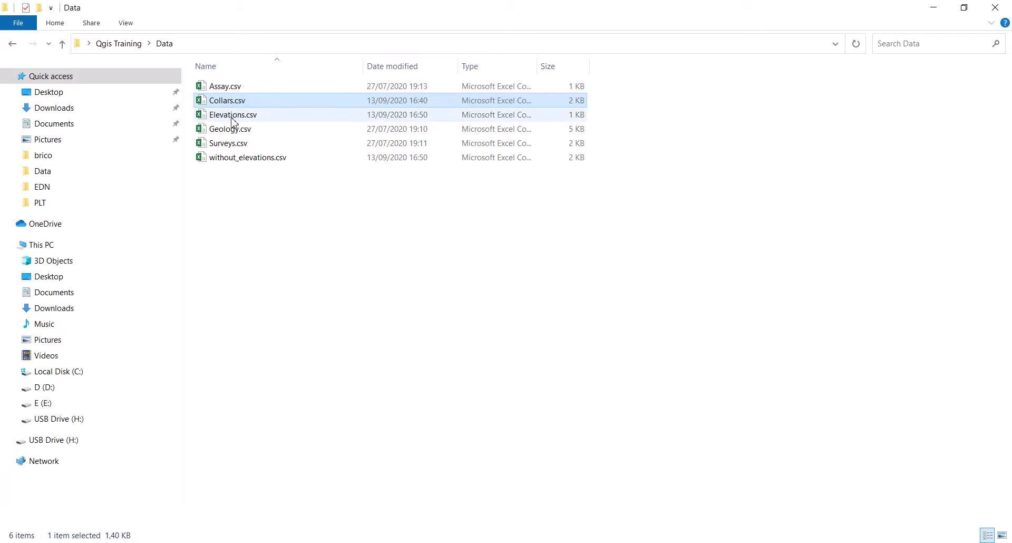
left_click(232, 115)
left_click(230, 129)
left_click_drag(225, 132, 138, 373)
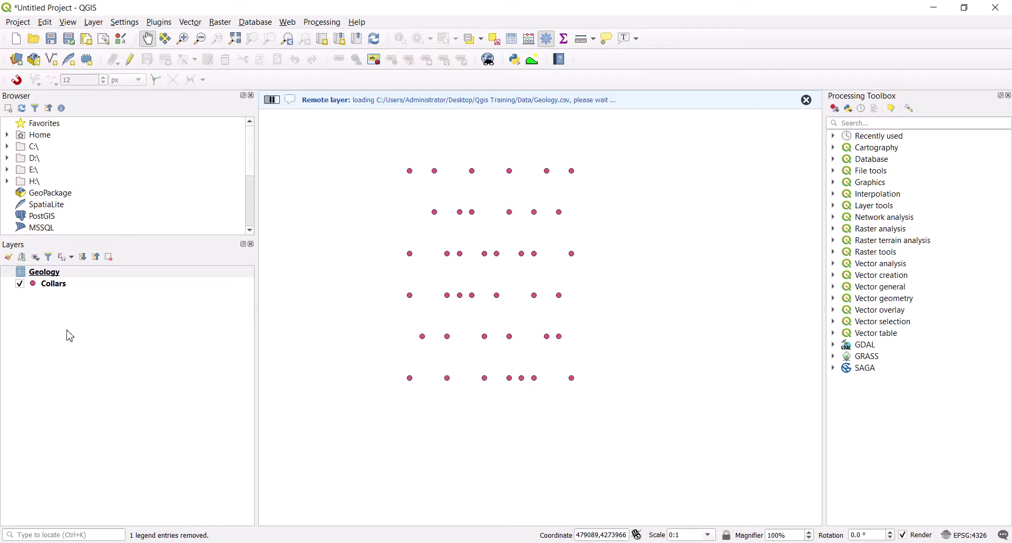
Step: Identify the top-left collar, enable Auto open form, and view then close its form
left_click(56, 288)
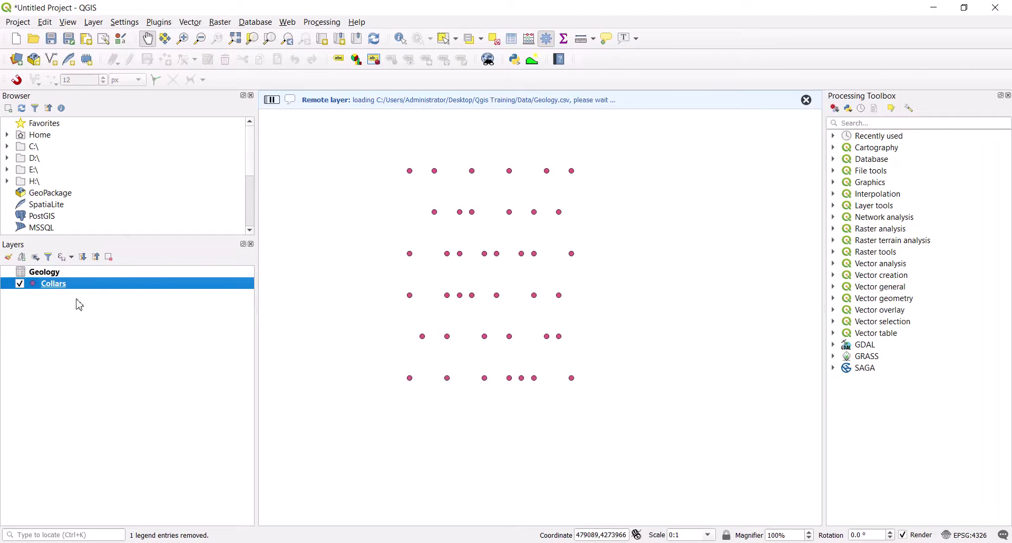
left_click(401, 39)
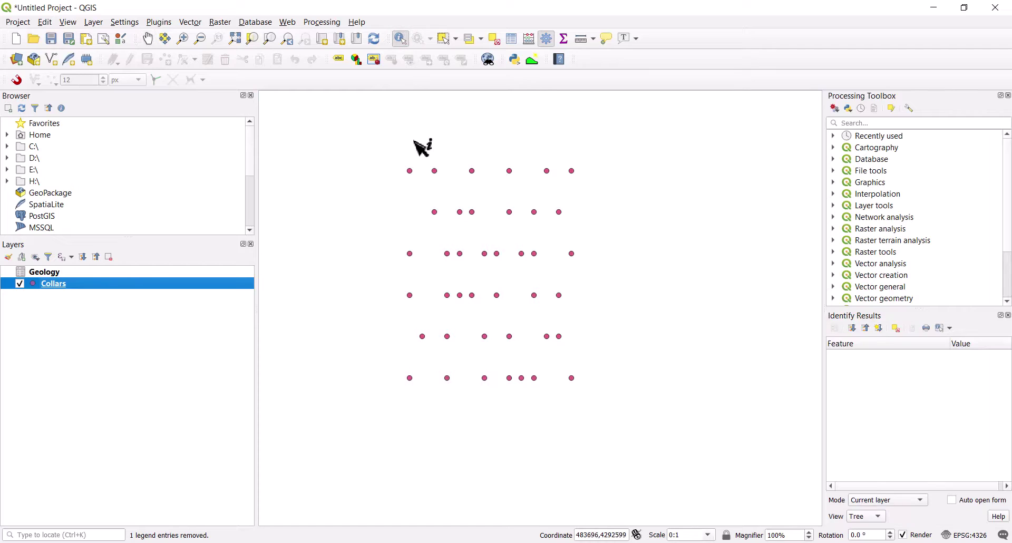
left_click(413, 172)
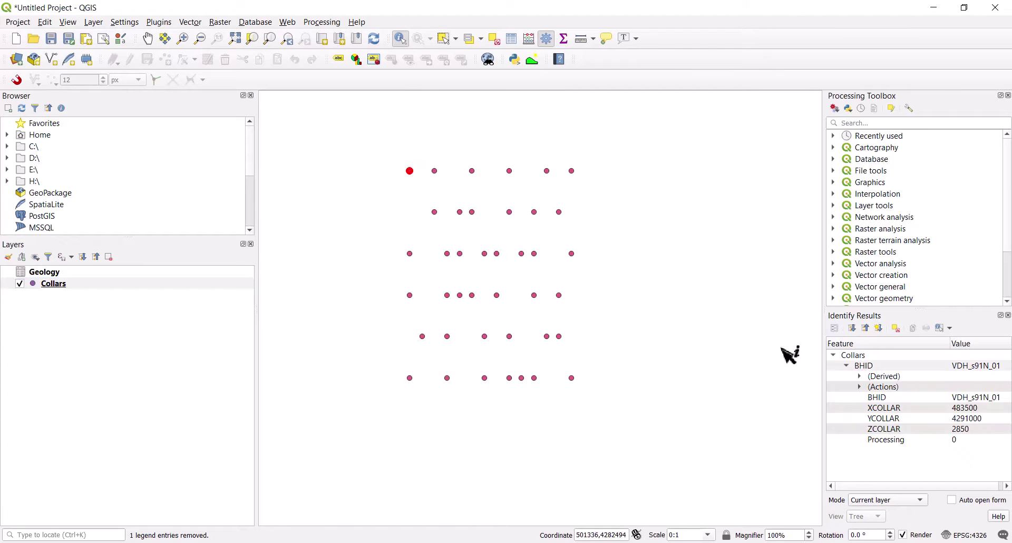
left_click_drag(824, 355, 732, 337)
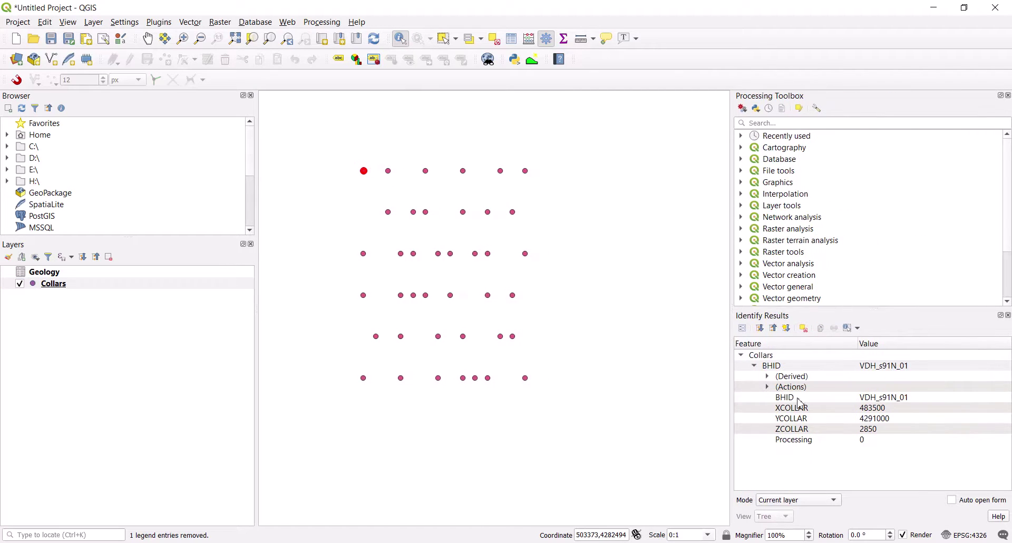
left_click(952, 500)
left_click(364, 171)
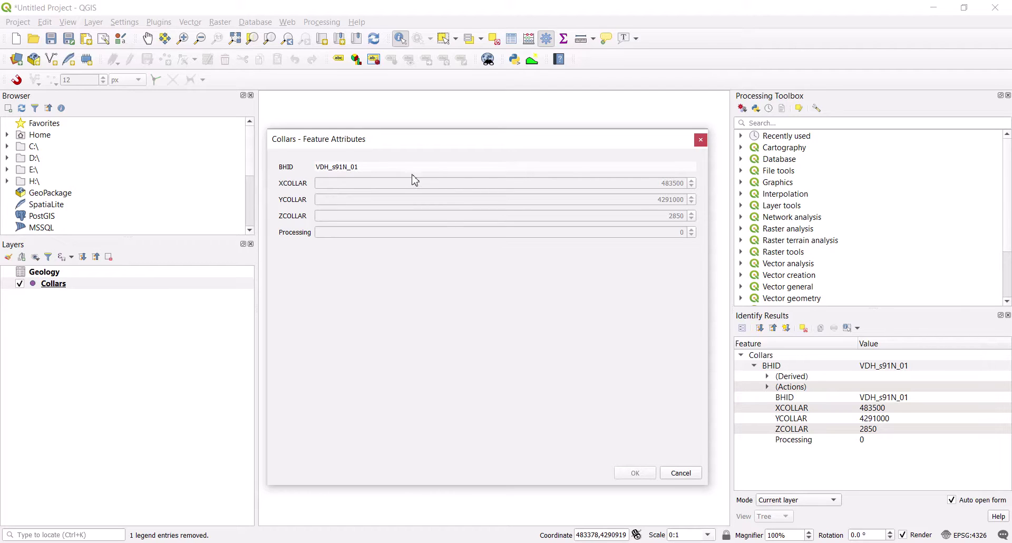
left_click(701, 140)
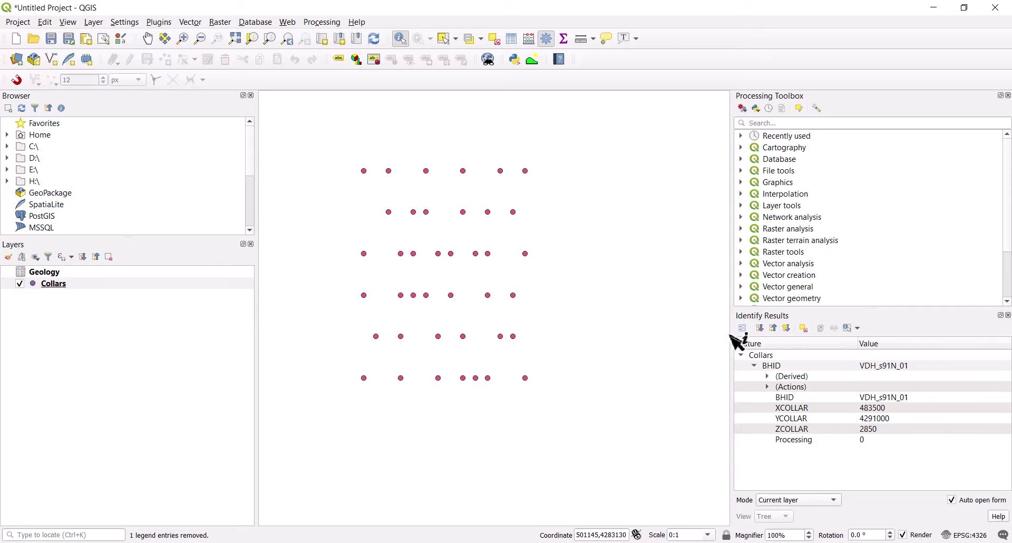
Step: Identify collar VDH_s91N_01 again so its form opens automatically, then close it
left_click_drag(733, 337, 788, 333)
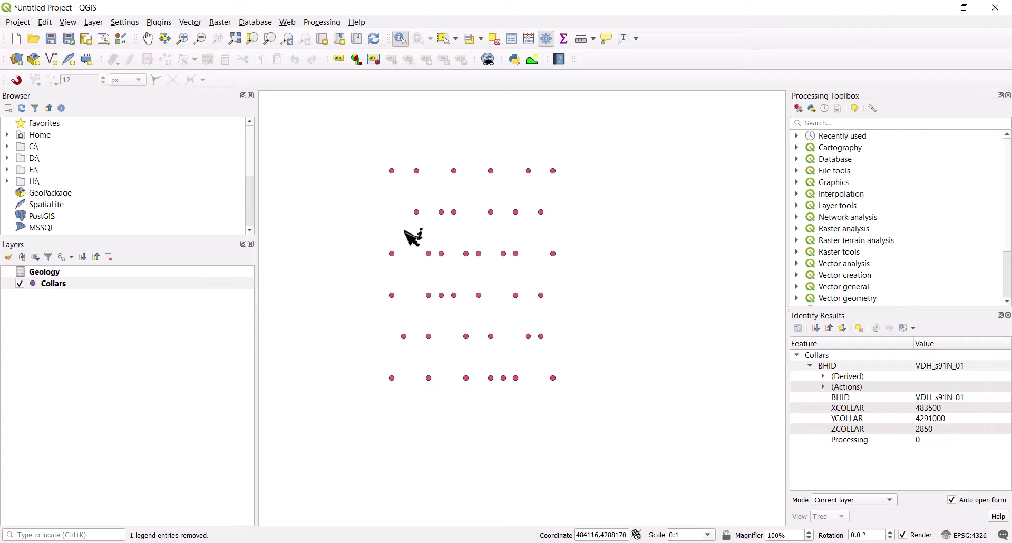
scroll(406, 231, "up", 1)
scroll(406, 230, "down", 1)
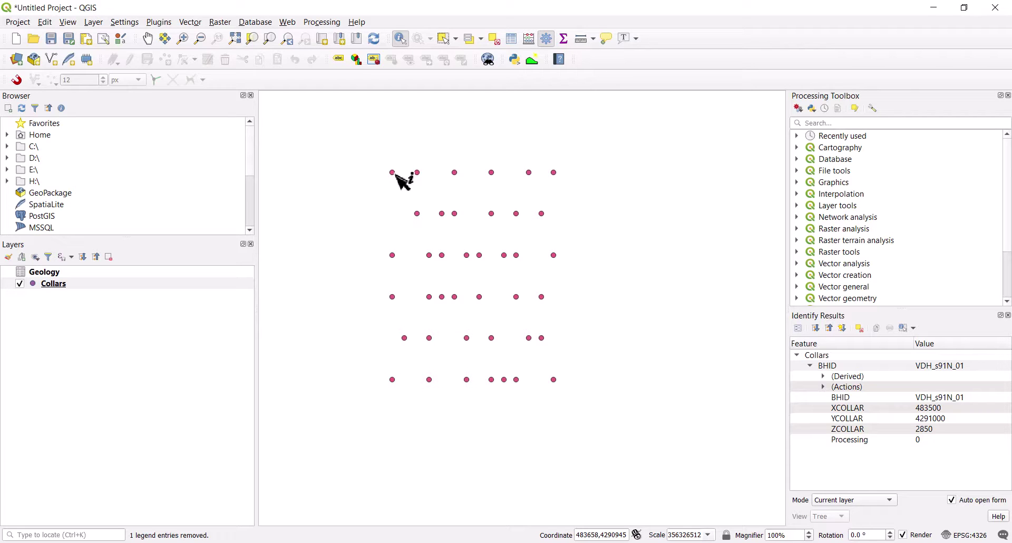
scroll(396, 175, "up", 2)
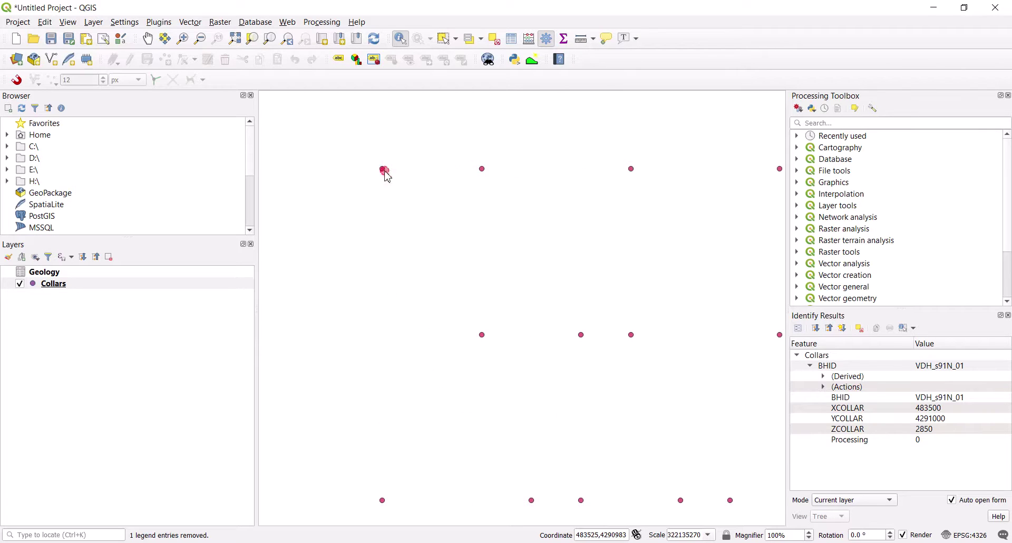
left_click(386, 171)
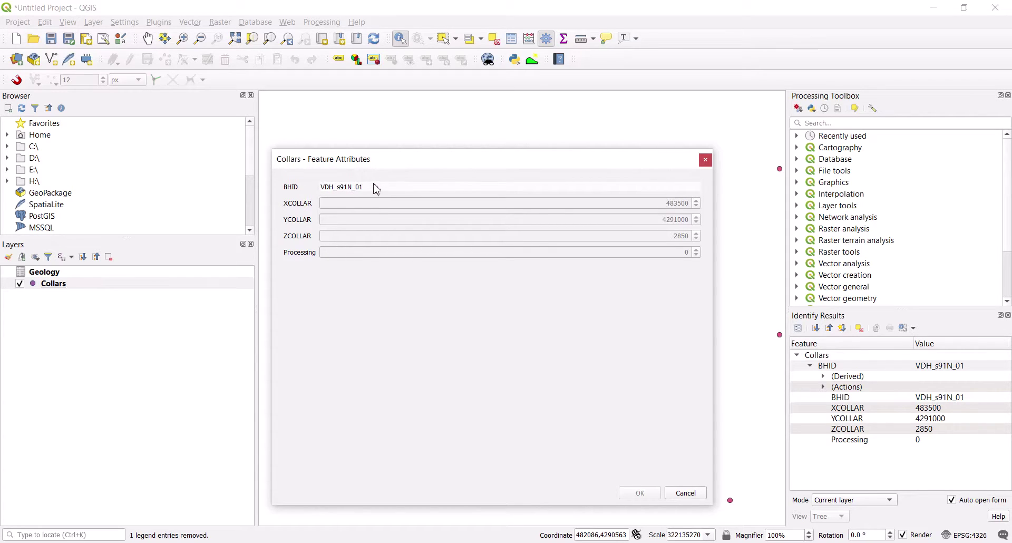
left_click(705, 159)
scroll(521, 209, "down", 1)
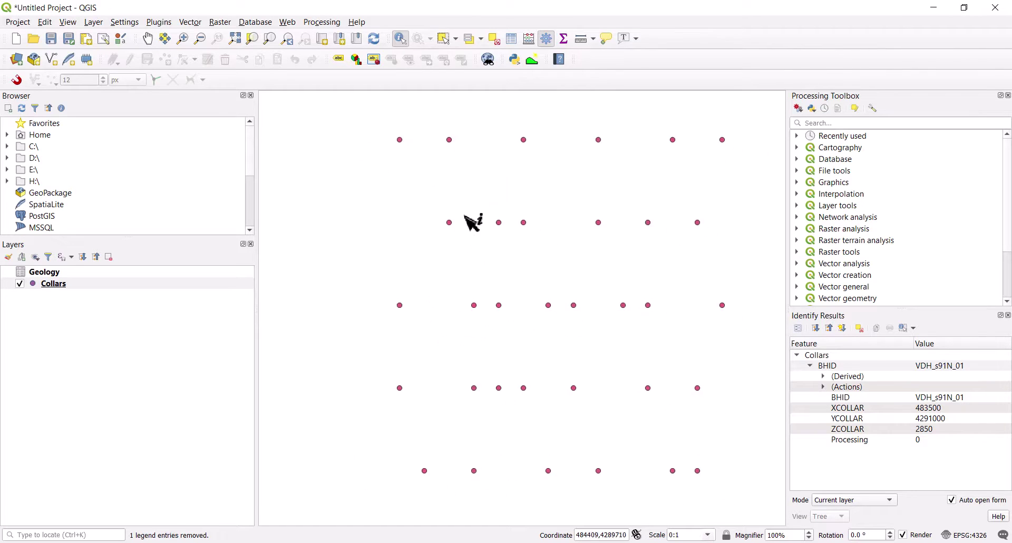
scroll(472, 222, "down", 1)
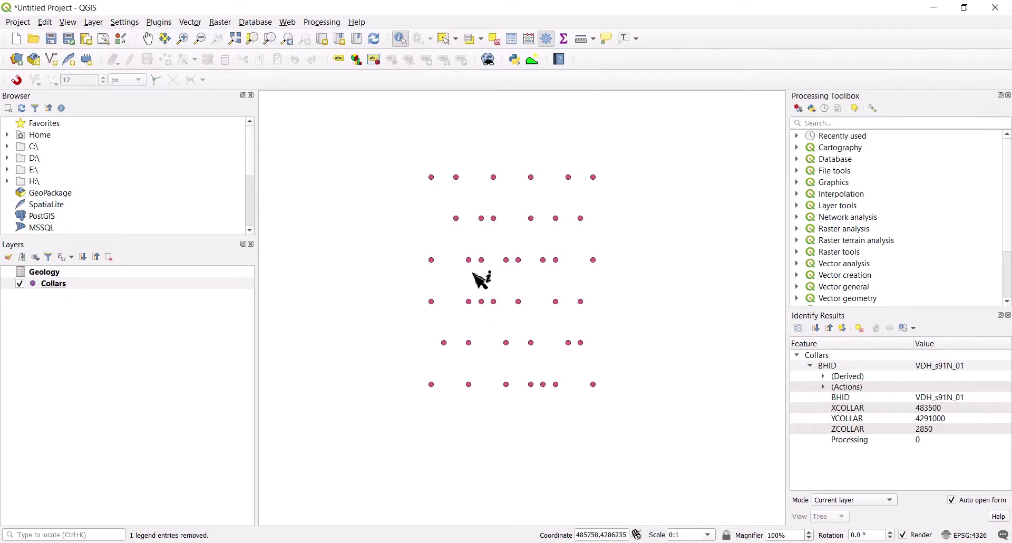
right_click(57, 288)
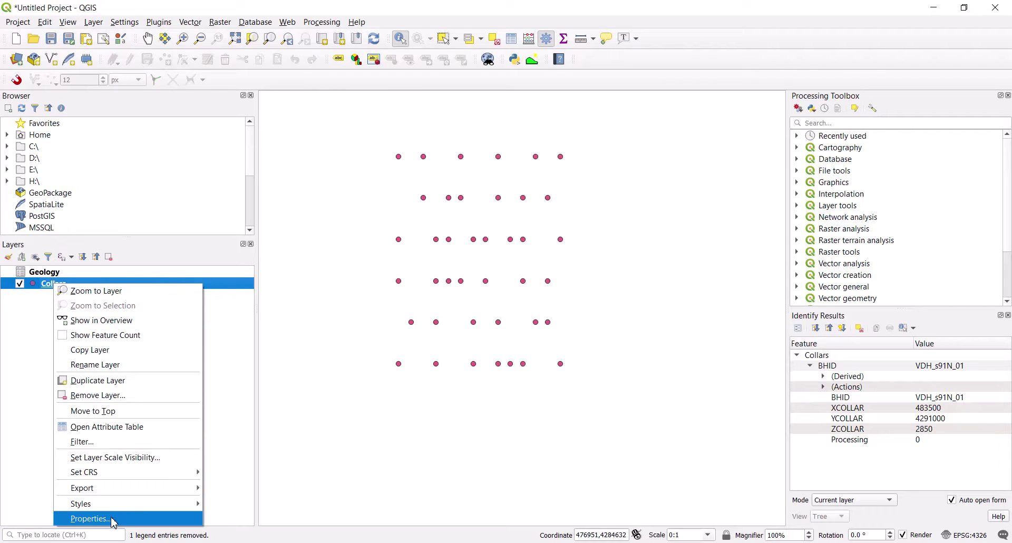
left_click(114, 522)
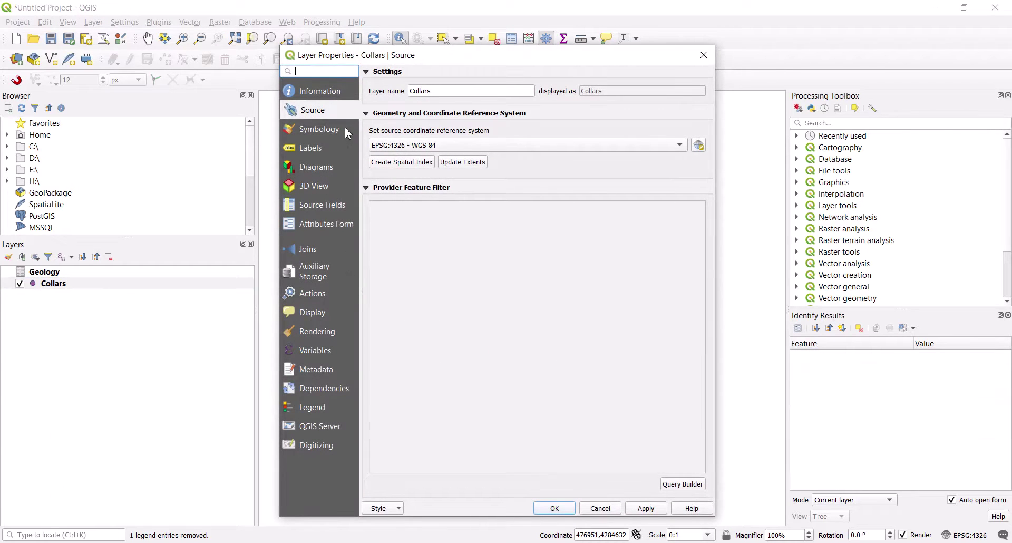
left_click(308, 252)
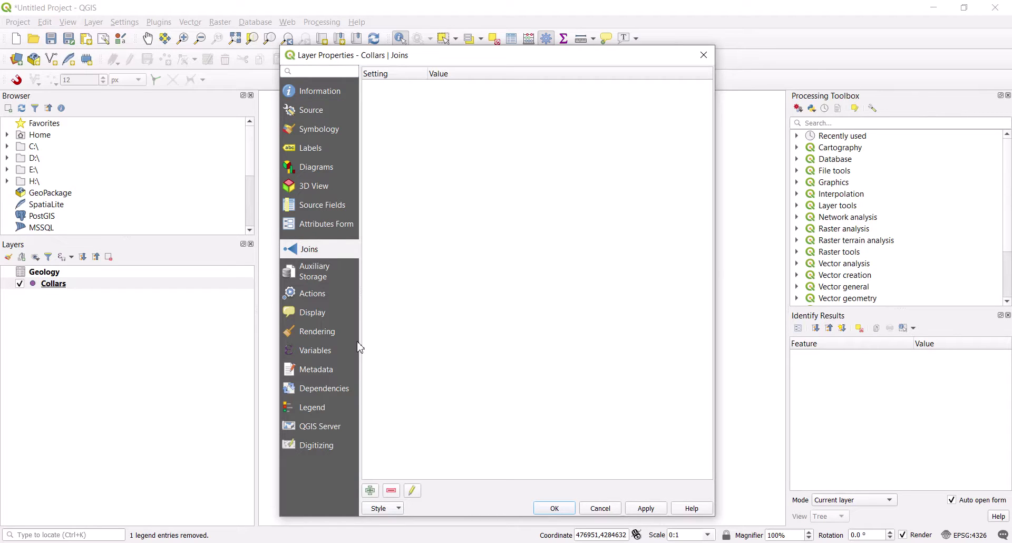
left_click_drag(498, 59, 521, 38)
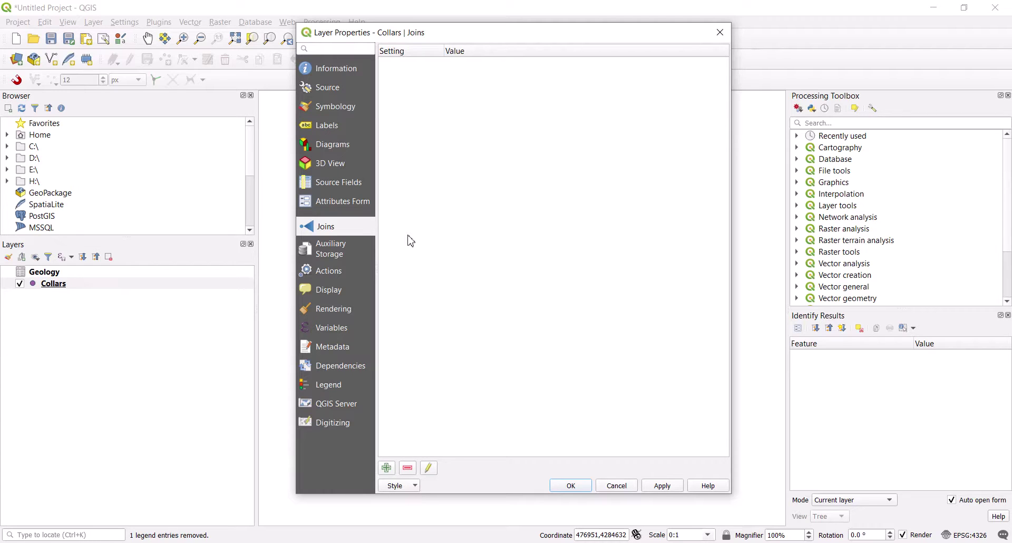
left_click(387, 469)
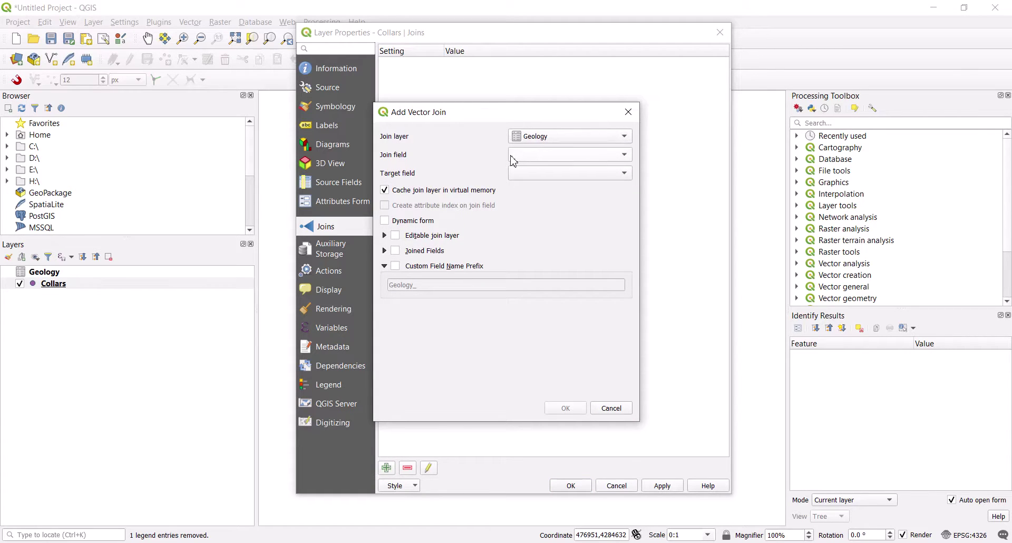
left_click(527, 156)
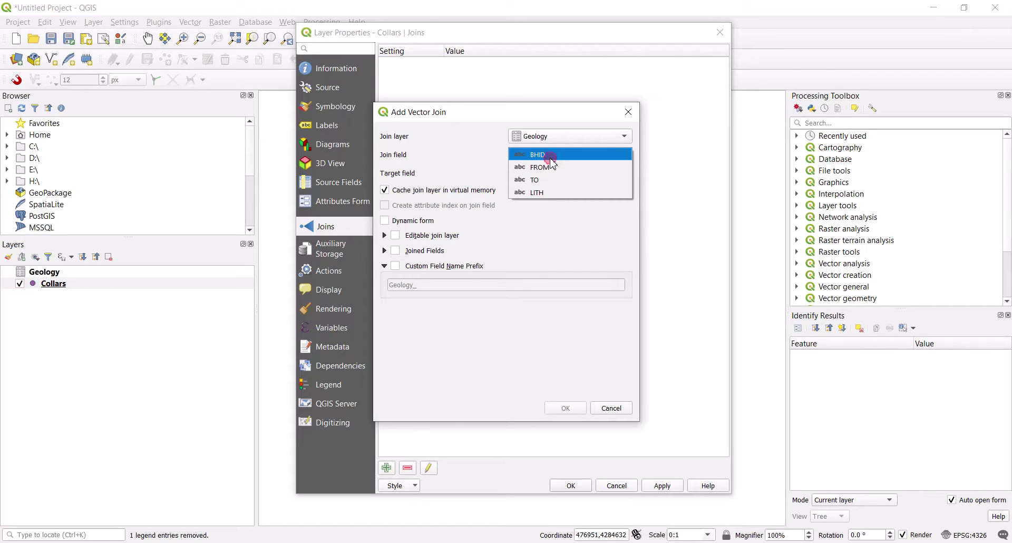
left_click(544, 154)
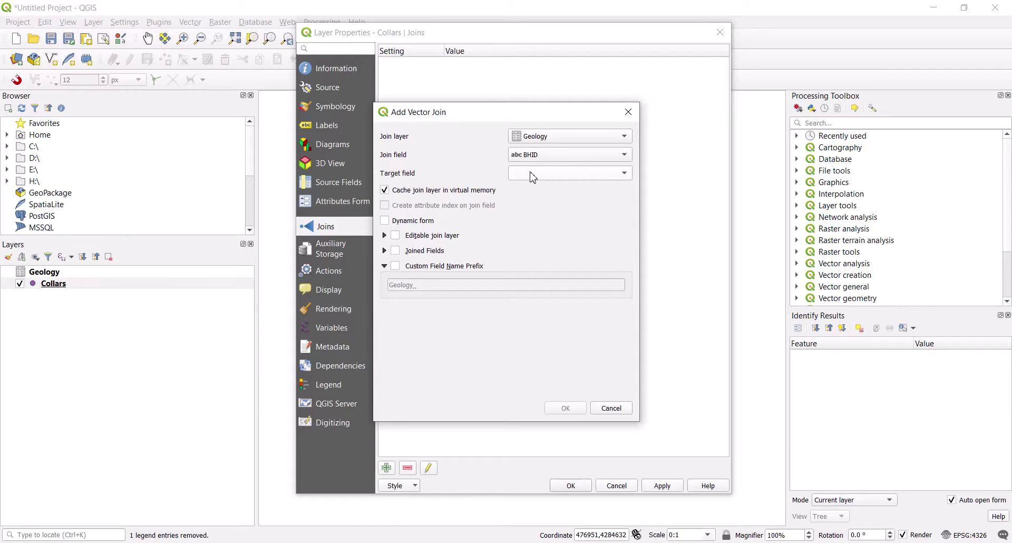
left_click(629, 112)
left_click(720, 32)
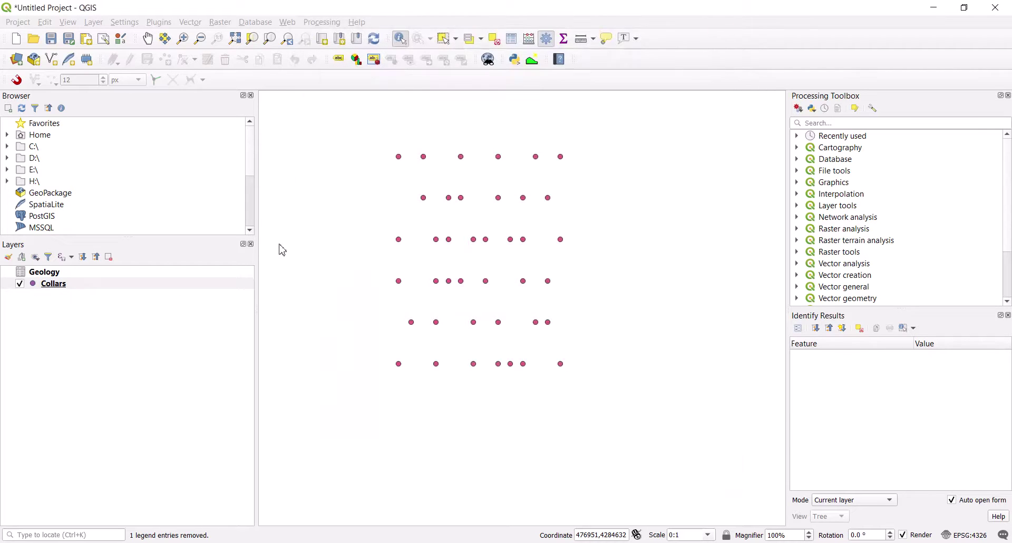
Step: Open Project Properties on the Relations page, which shows no relations yet
left_click(59, 276)
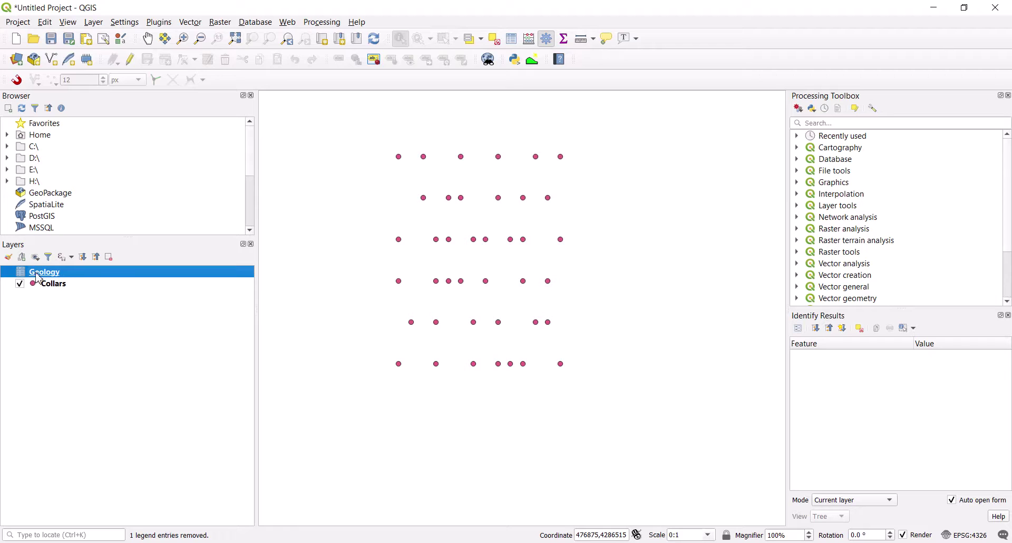
left_click(57, 286)
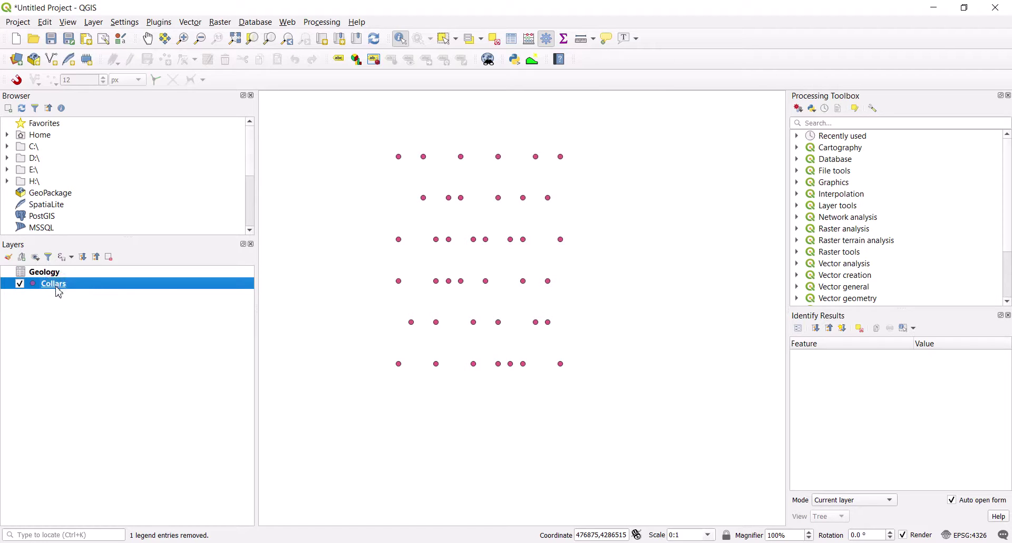
left_click(18, 22)
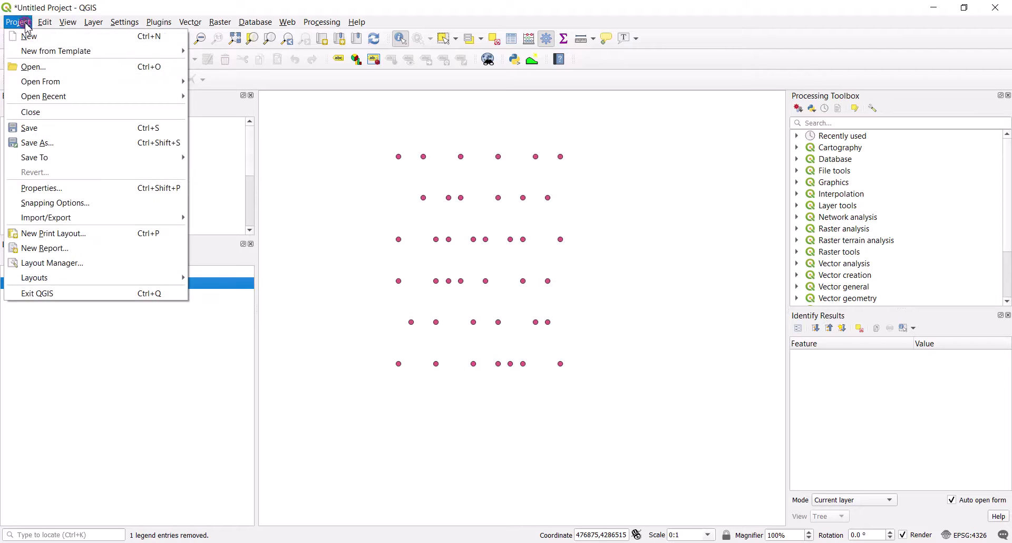
left_click(58, 188)
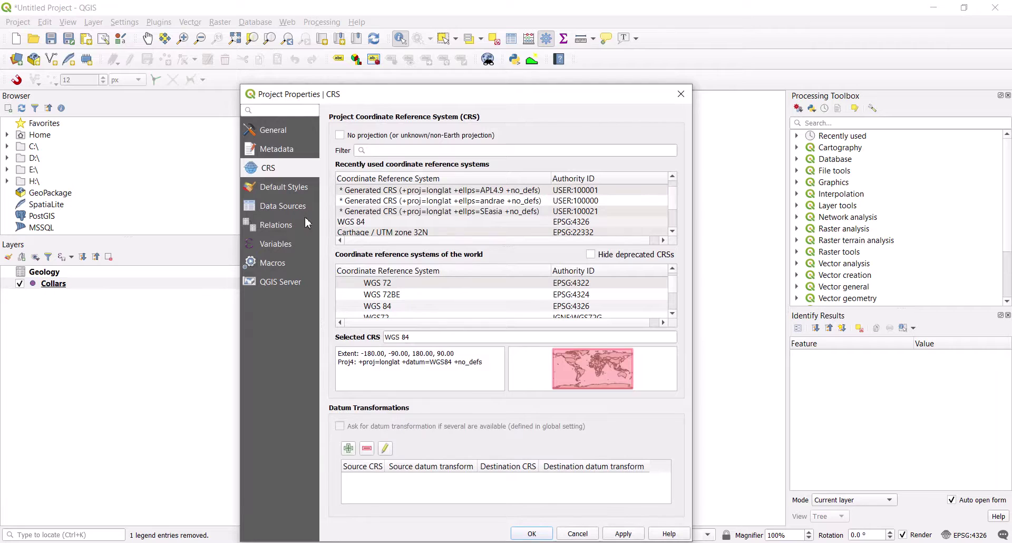
left_click(272, 228)
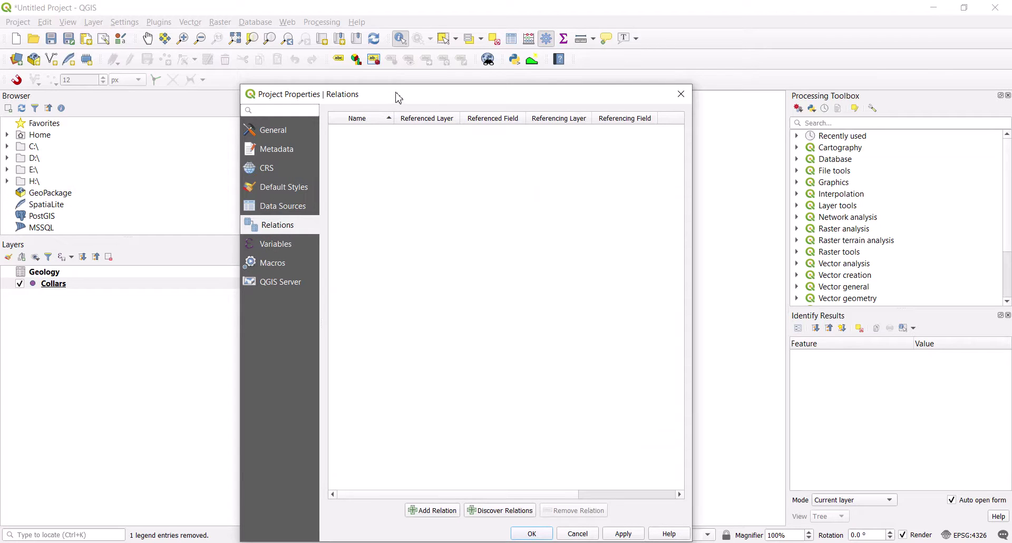
left_click_drag(398, 97, 468, 58)
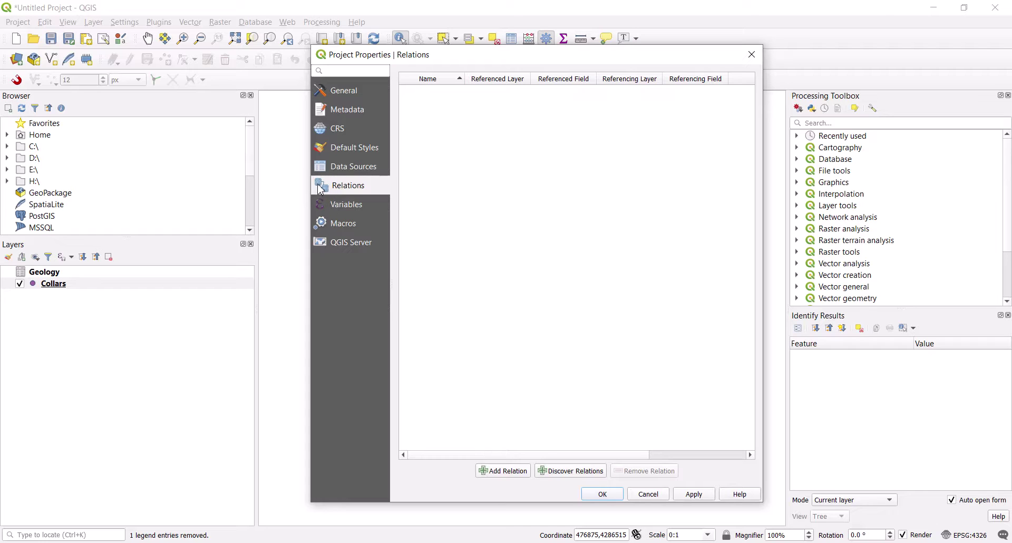
Step: Add a relation with Collars BHID as parent and Geology BHID as child
left_click(503, 471)
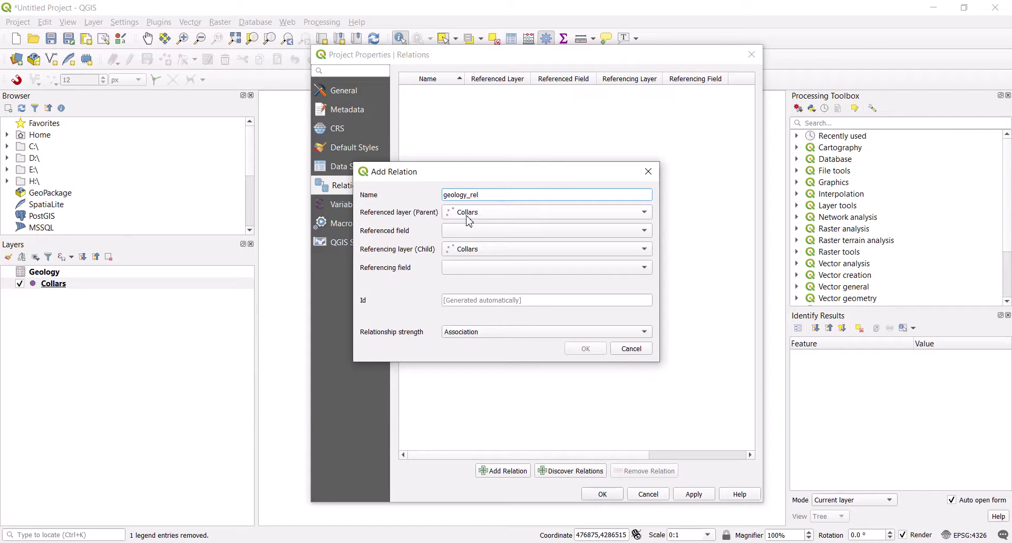
left_click(479, 235)
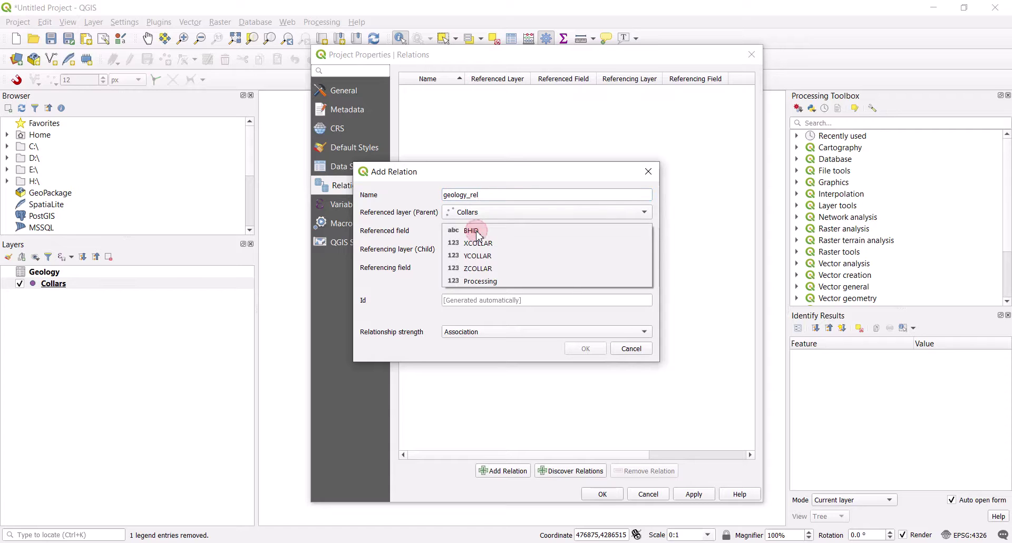
left_click(480, 230)
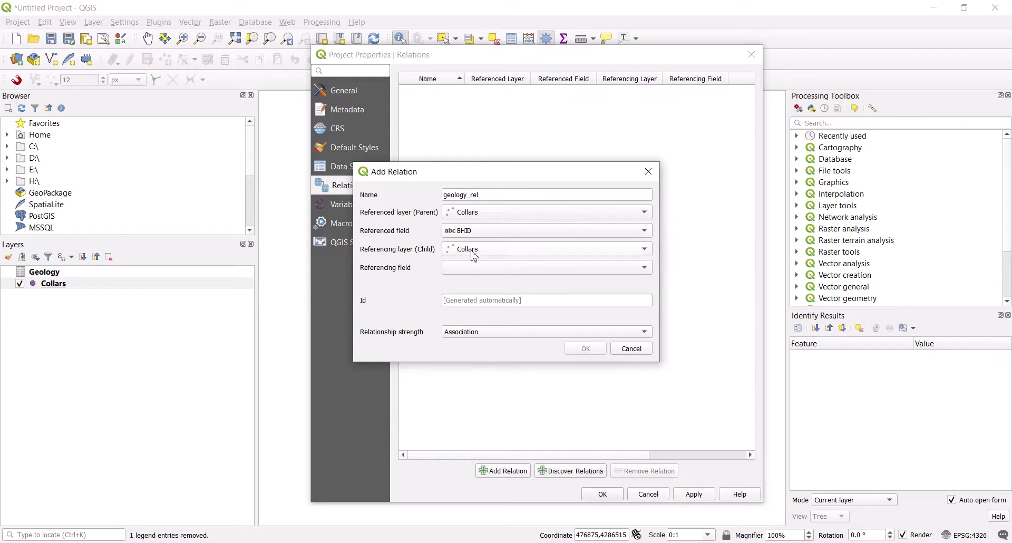
left_click(472, 250)
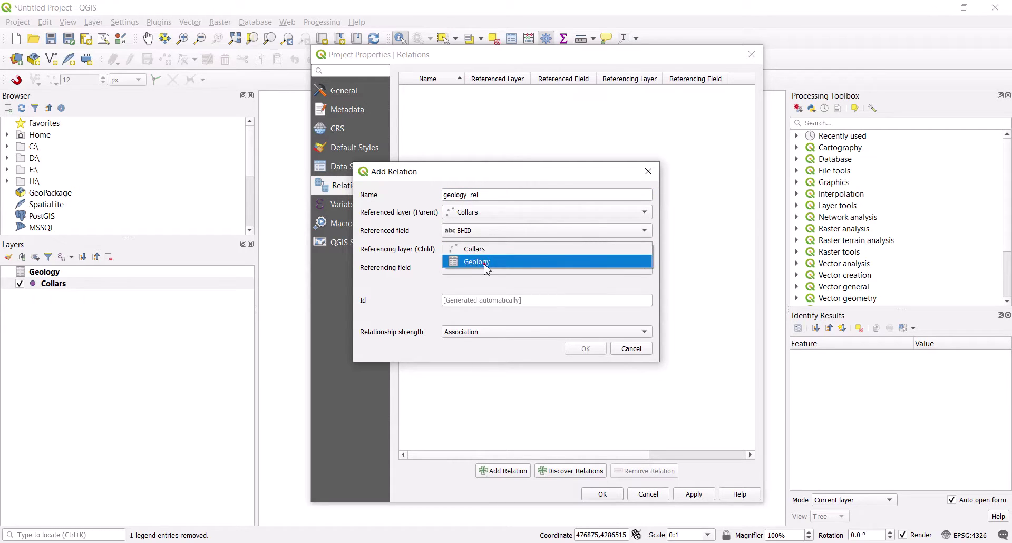
left_click(486, 262)
left_click(478, 268)
left_click(477, 270)
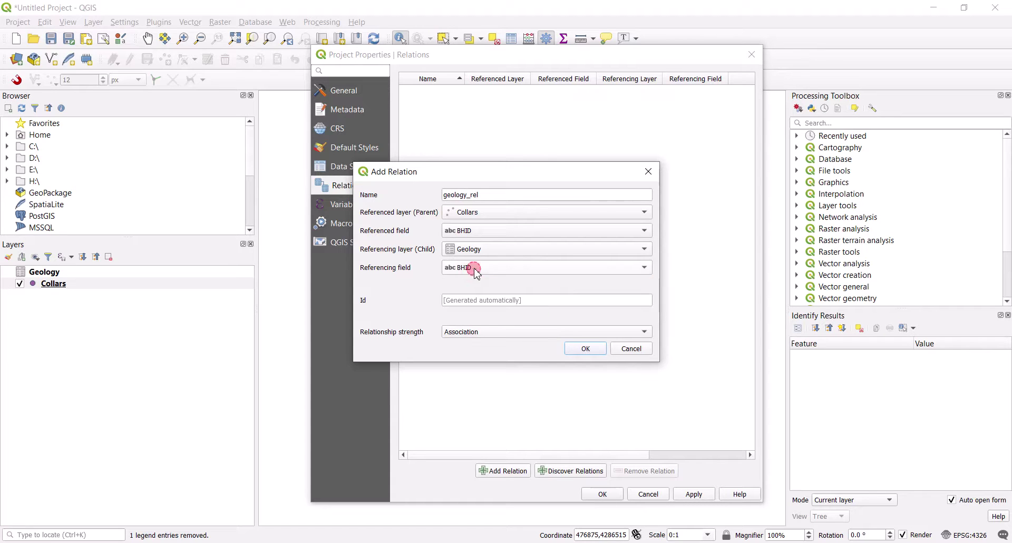
Step: Give the relation id 1 with Association strength, then confirm and apply it
left_click(474, 299)
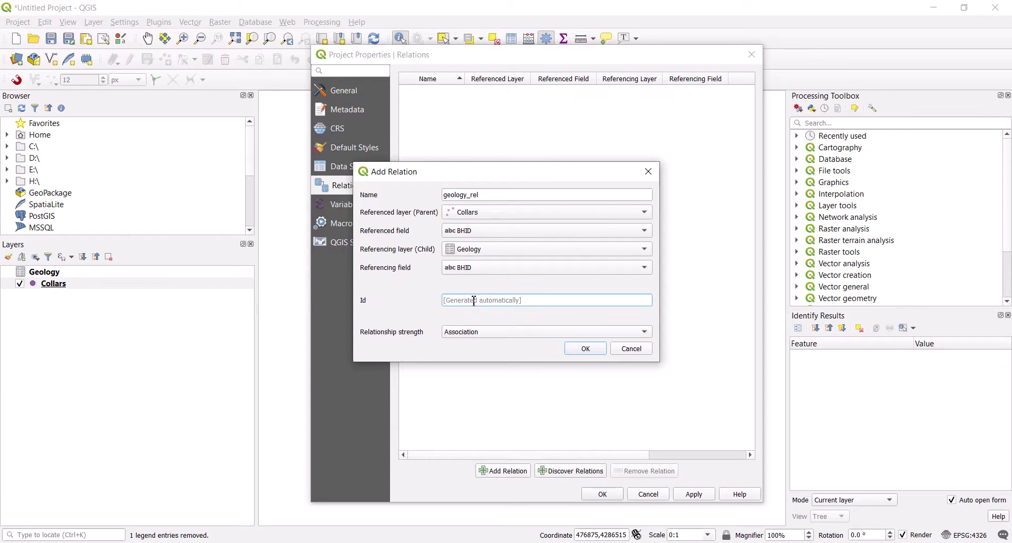
type("1")
left_click(481, 336)
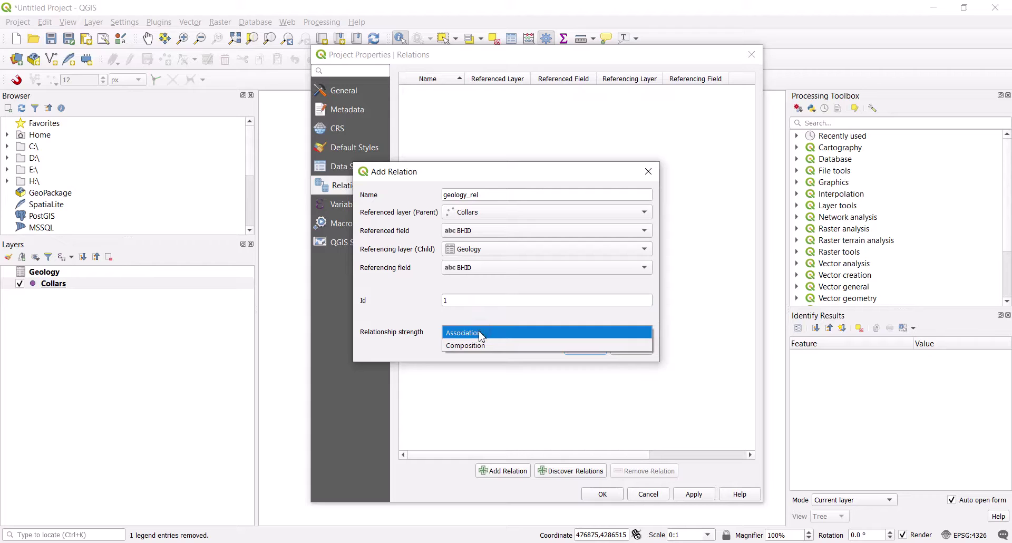
left_click(479, 333)
left_click(586, 349)
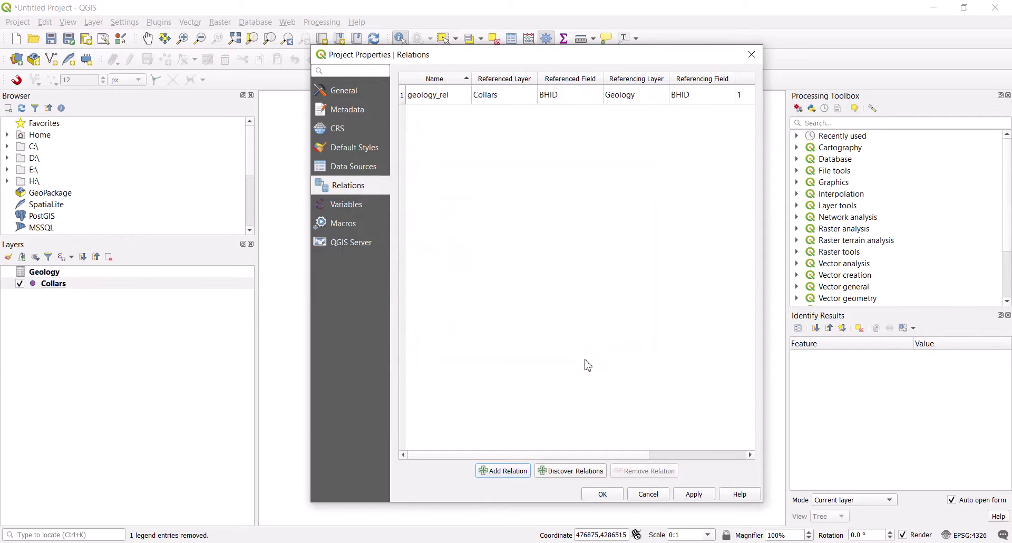
left_click(602, 494)
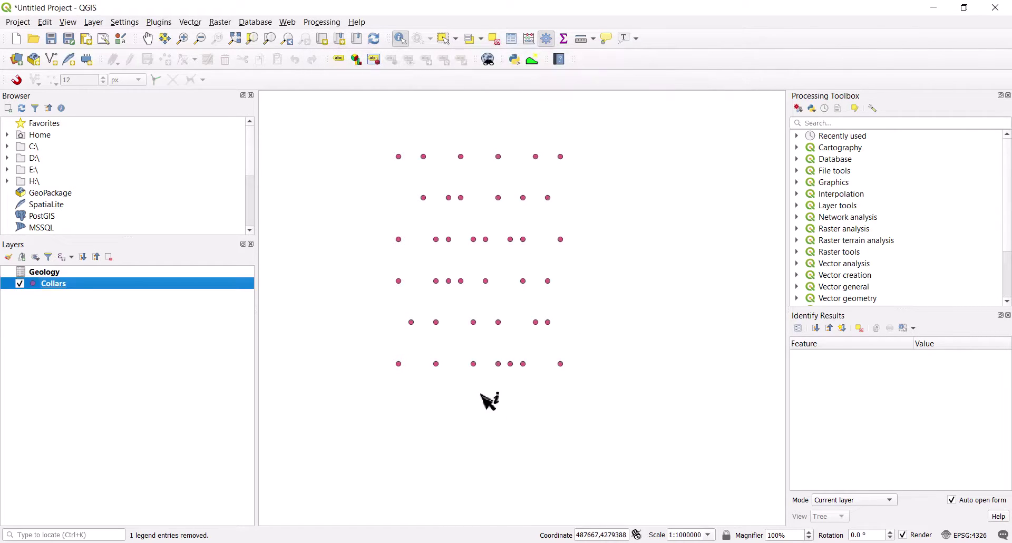
Step: Open collar VDH_s91N_01's form, view its four geology_rel intervals as a table, then cancel
left_click(427, 276)
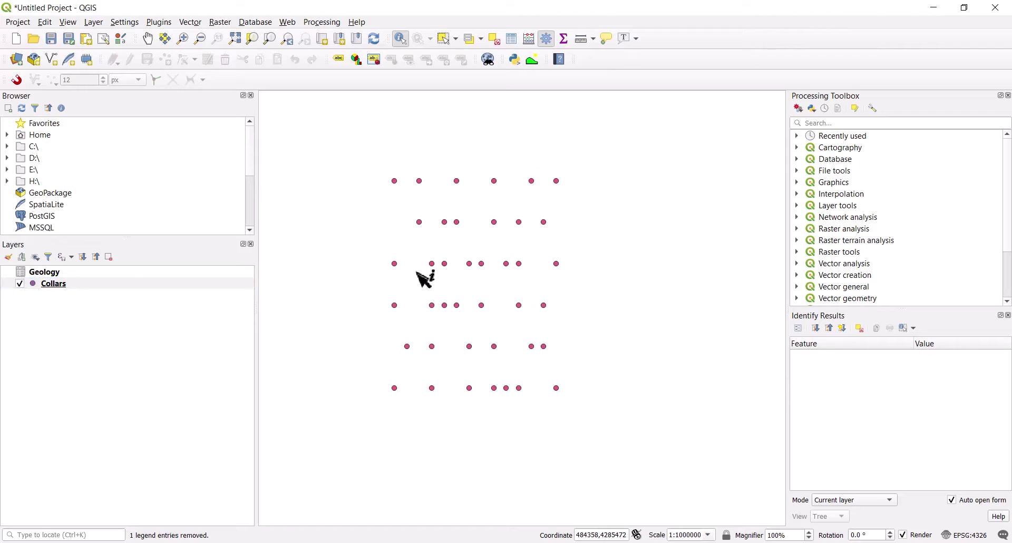
left_click(394, 183)
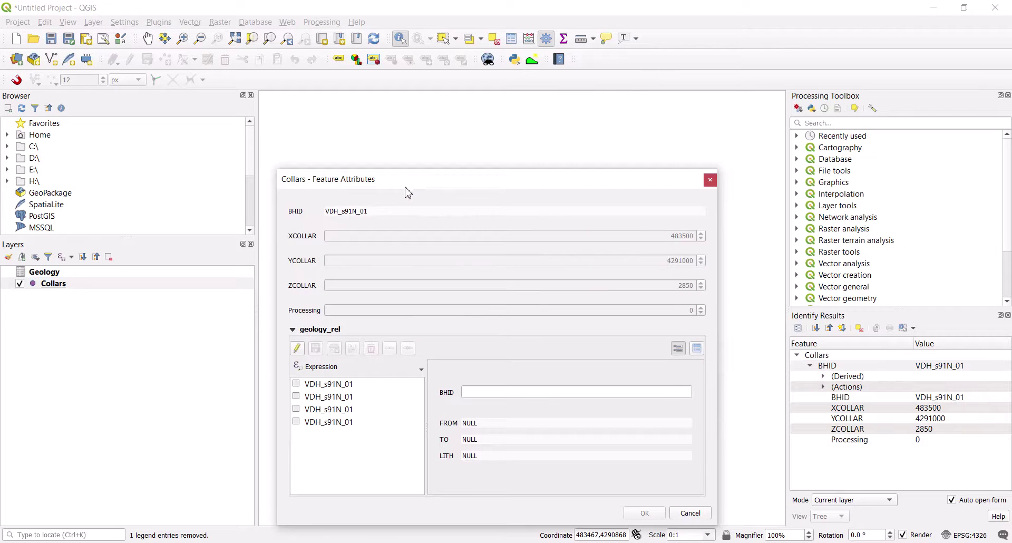
left_click_drag(429, 186, 442, 94)
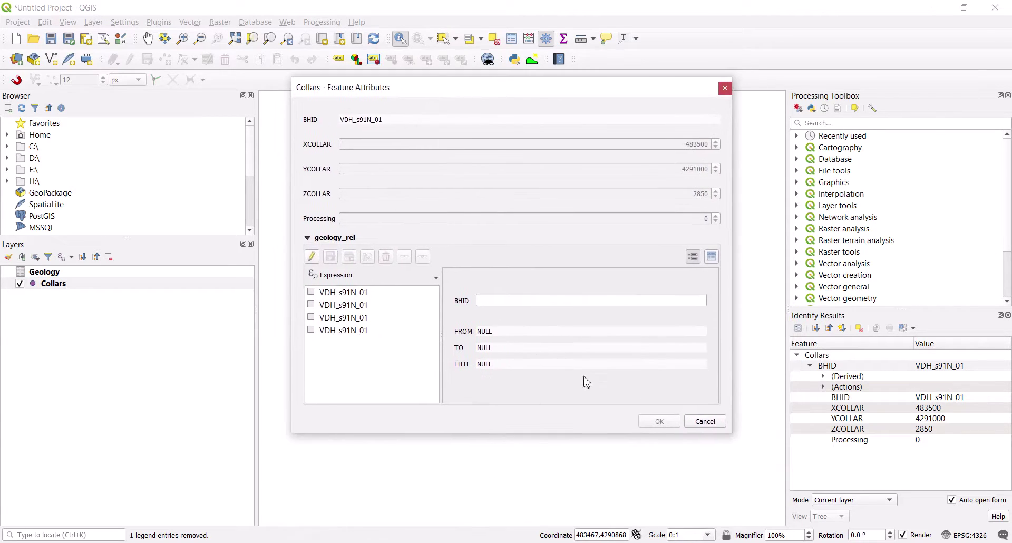
left_click(711, 256)
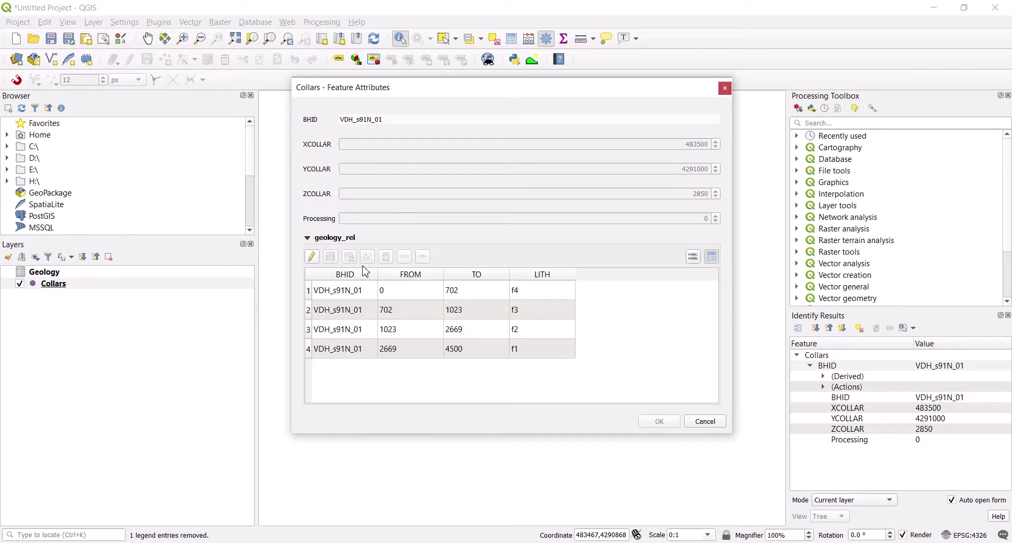
left_click(715, 421)
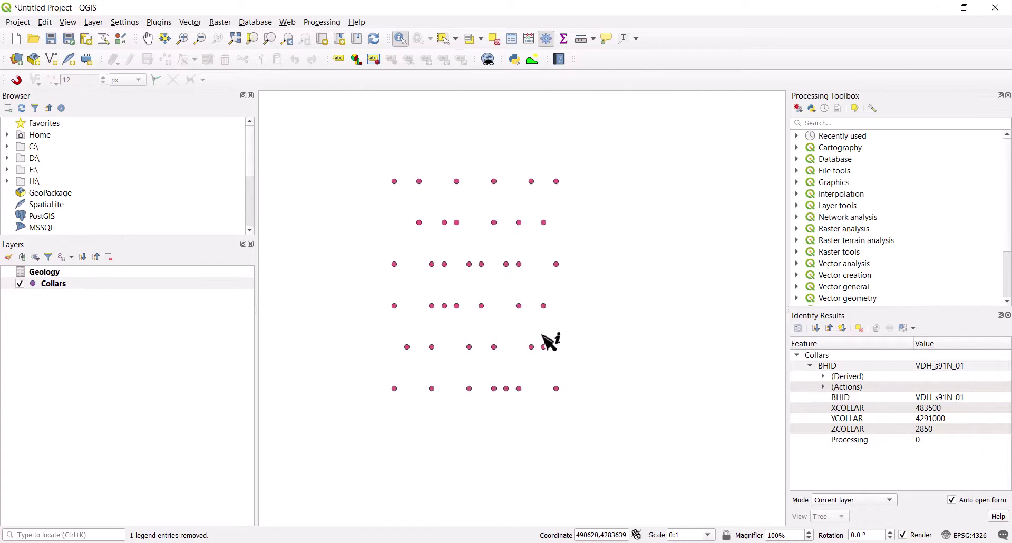
Step: Browse collar VDH_s83N_12's three linked Geology intervals in its form, view them as a table, then cancel
left_click(534, 349)
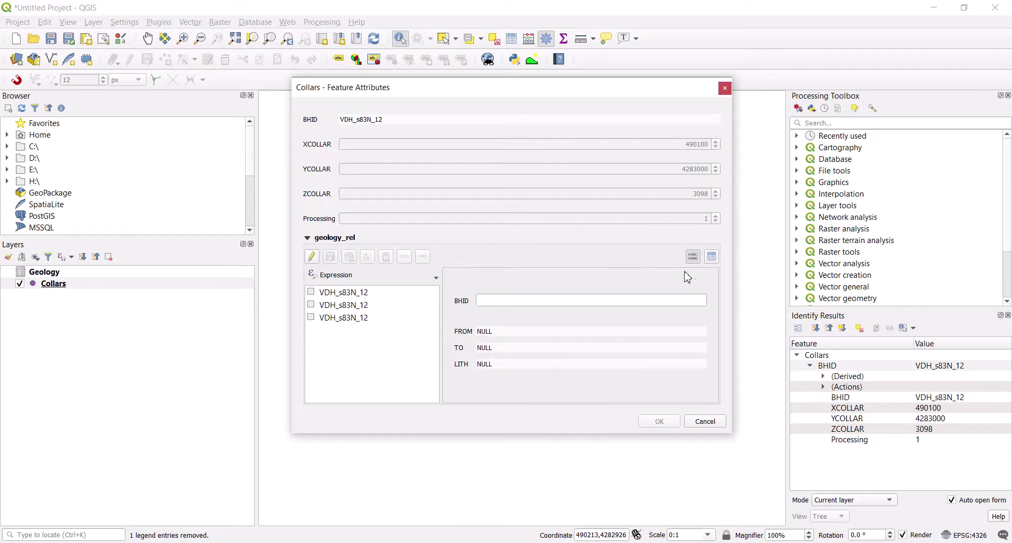
left_click(348, 292)
left_click(349, 305)
left_click(349, 317)
left_click(352, 305)
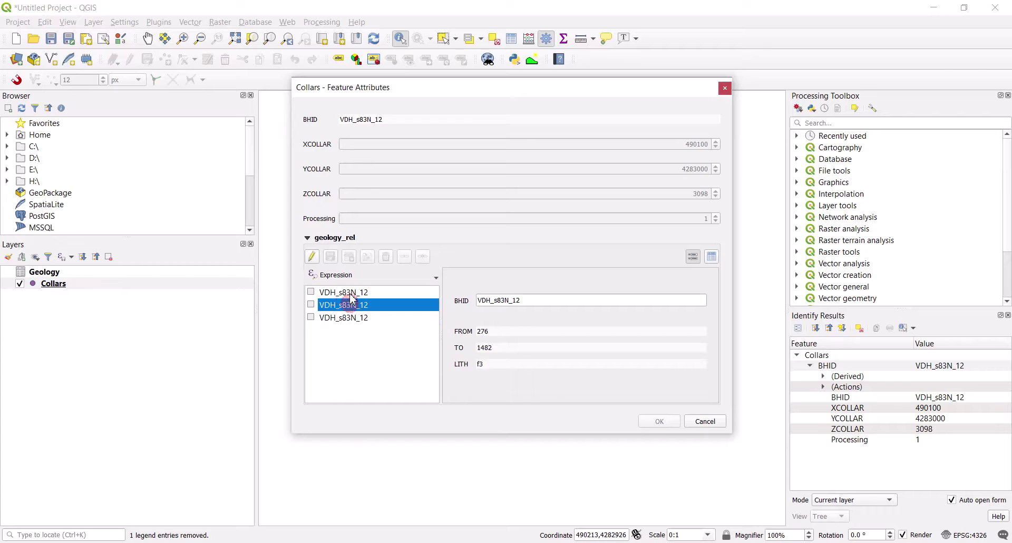
left_click(711, 256)
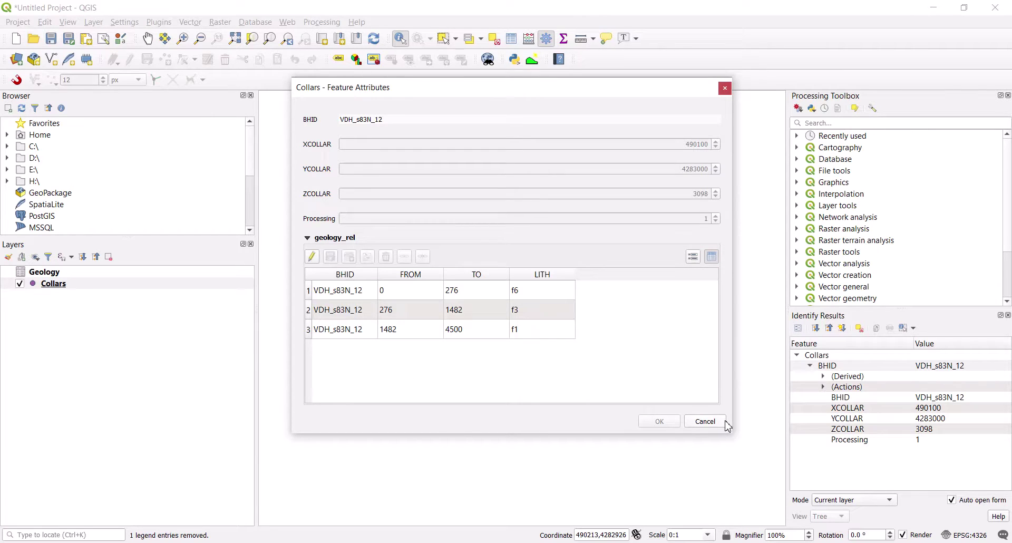
left_click(696, 422)
Step: Show collar VDH_s81N_07's form with its intervals tabulated: f6 0–594, f5 594–3923, f1 3923–4500
left_click(472, 393)
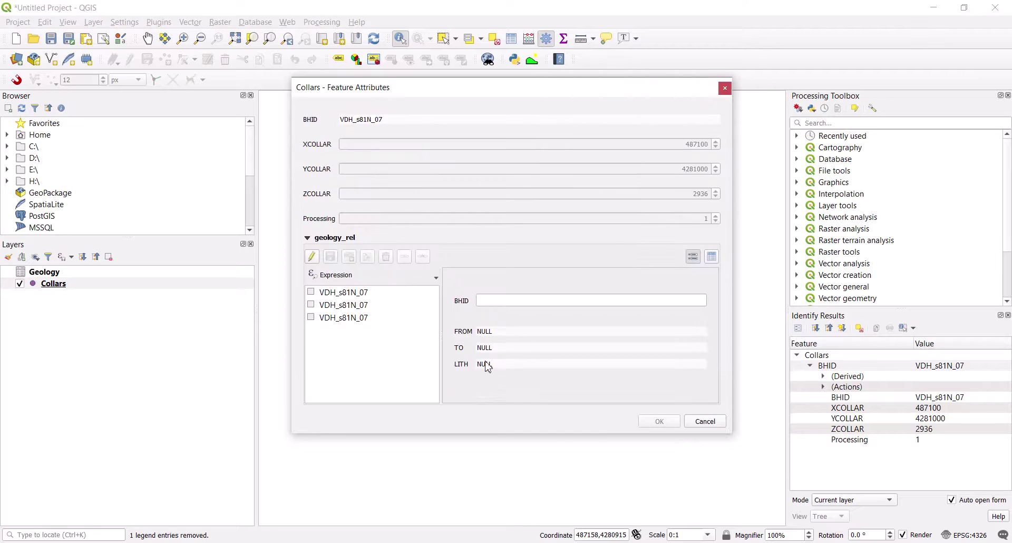
left_click(712, 256)
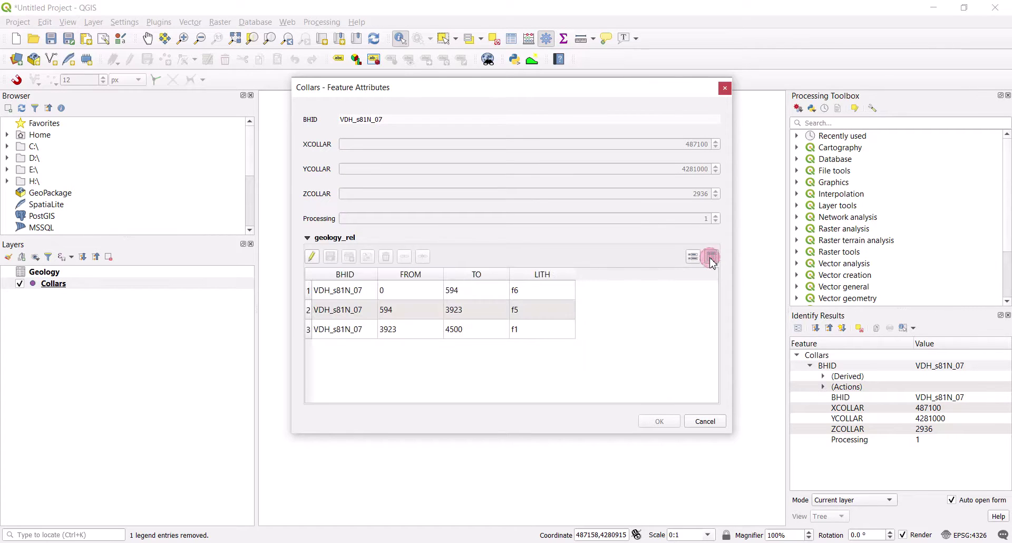